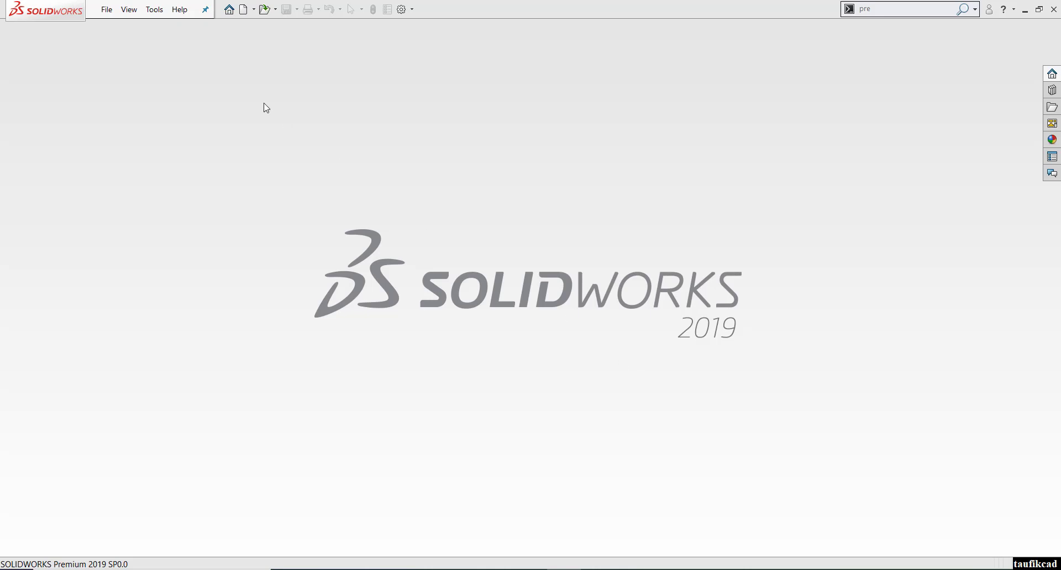
Step: Create a new drawing from the 'a4 yutube' template
left_click(244, 13)
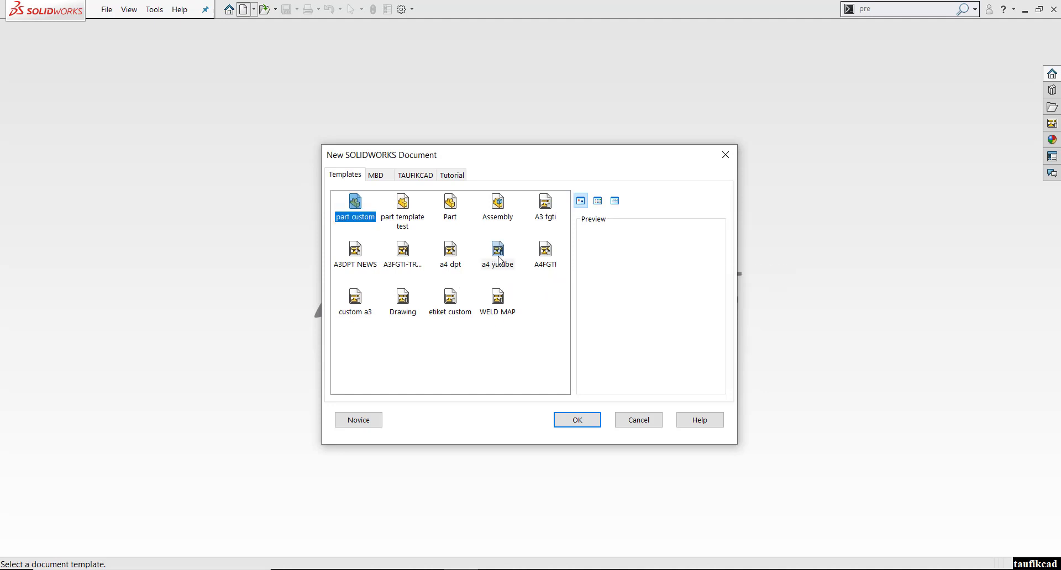
left_click(497, 252)
left_click(577, 420)
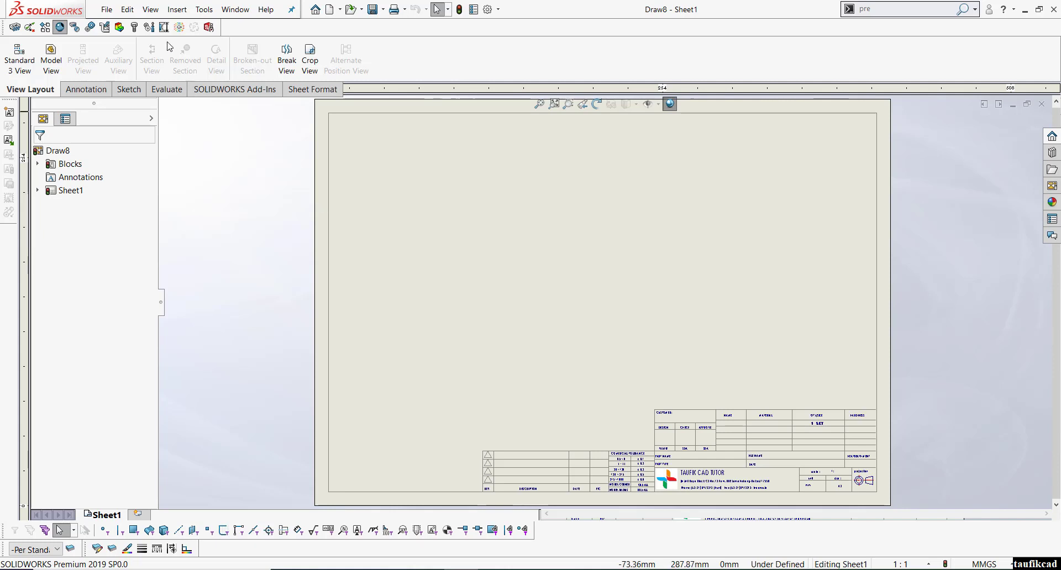
Step: Insert a predefined drawing view on the left of the sheet
left_click(177, 9)
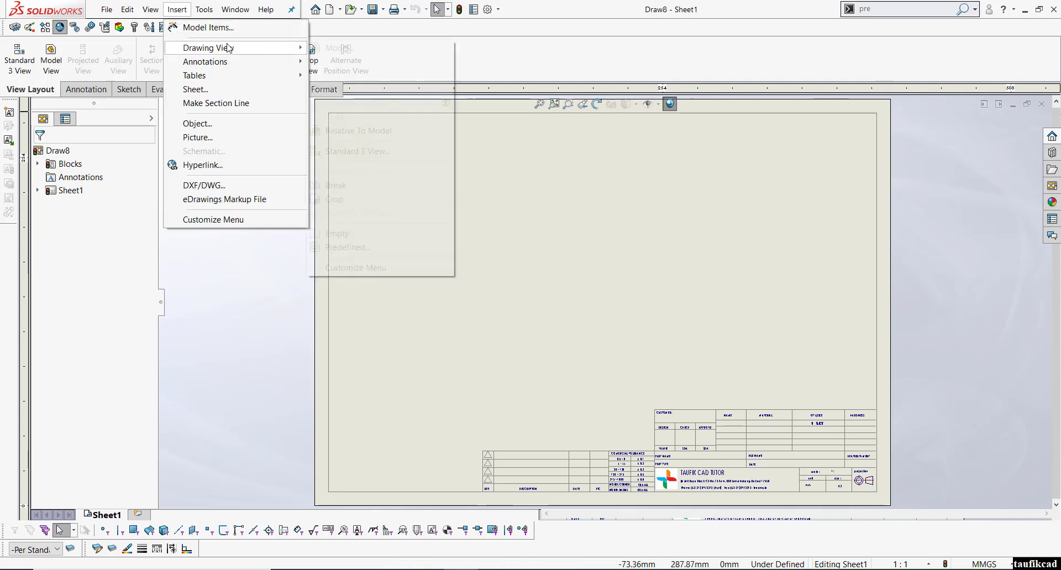
mouse_move(209, 47)
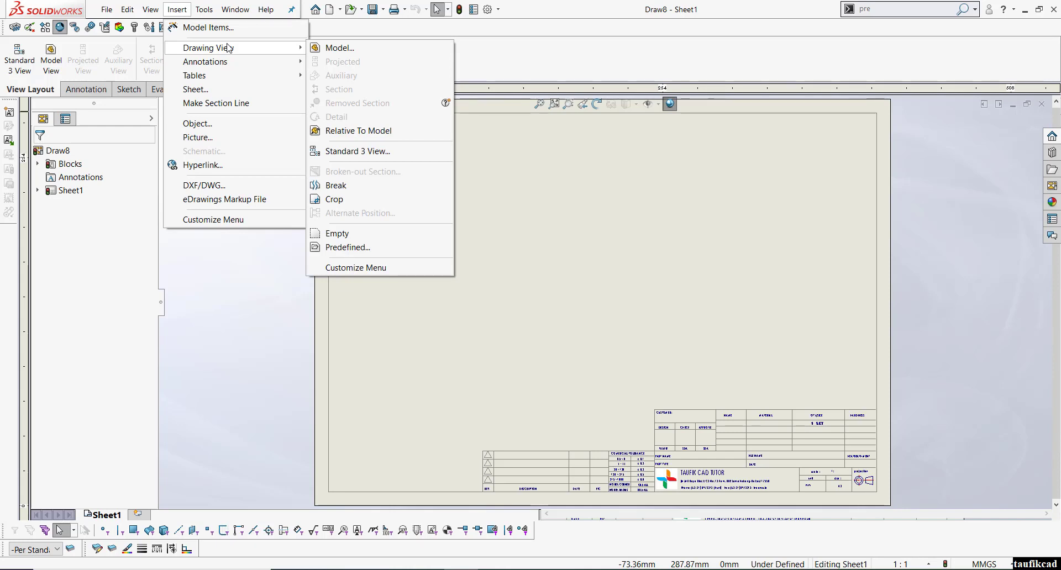
left_click(340, 247)
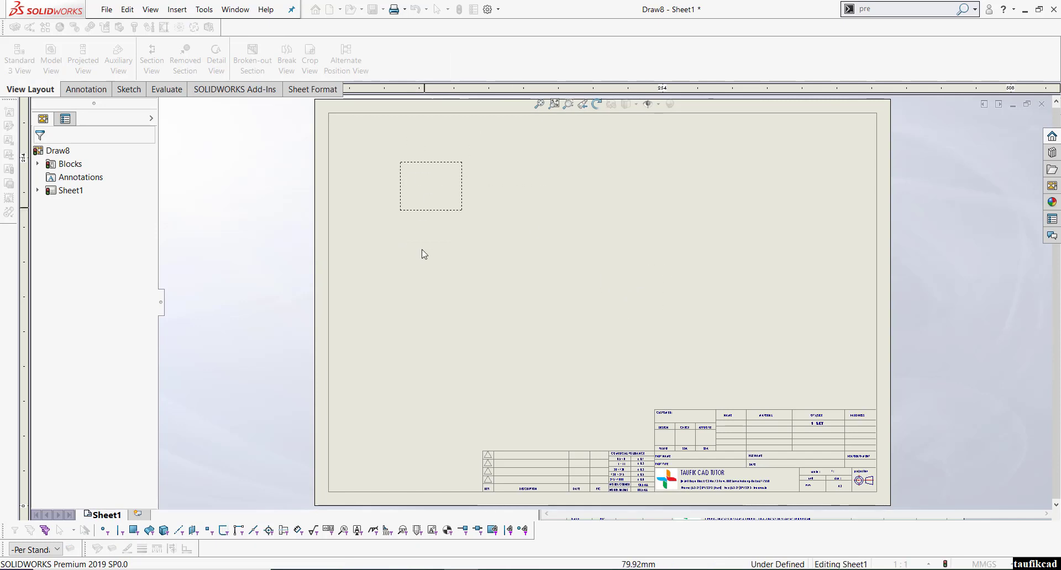
left_click(458, 297)
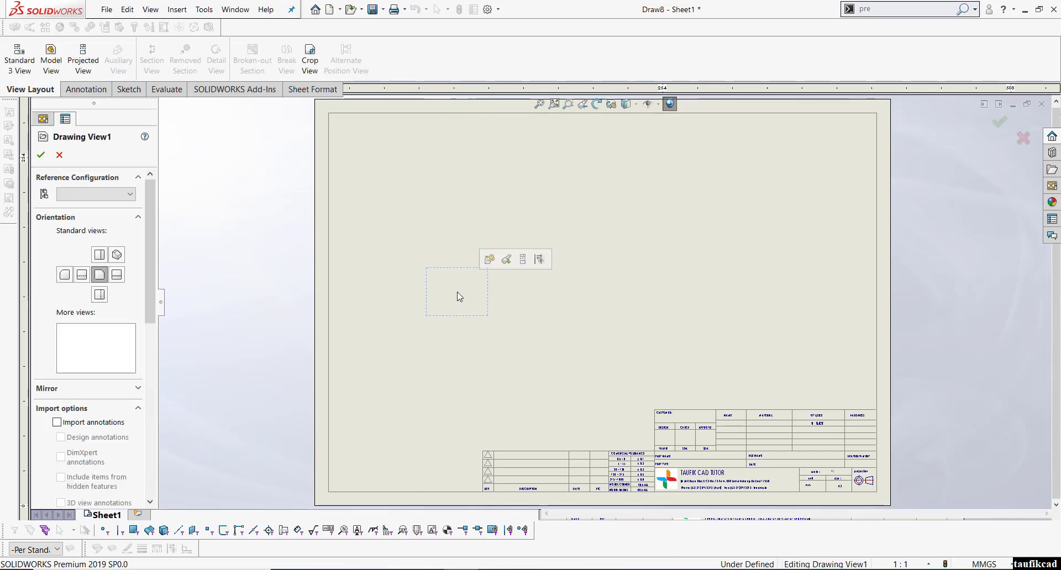
left_click(517, 305)
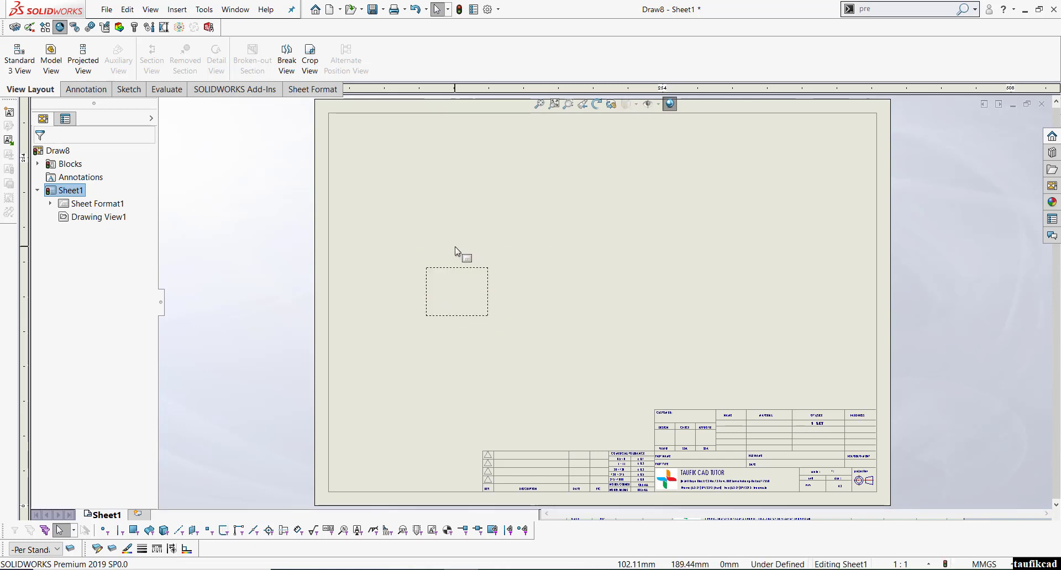
Step: Set the predefined view to Front orientation with a custom 1:1 scale
left_click(481, 307)
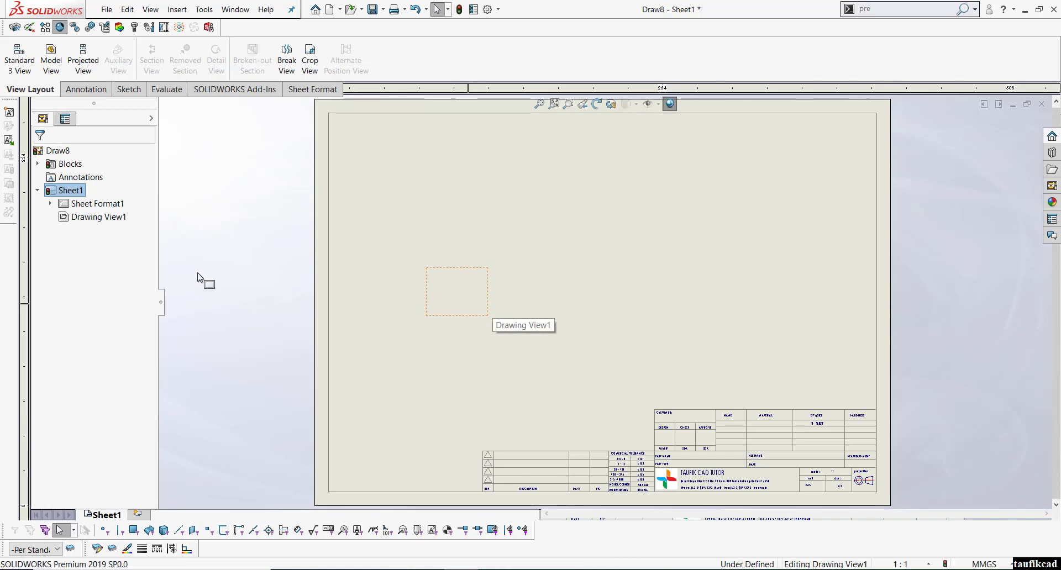
mouse_move(149, 239)
left_mouse_down()
mouse_move(157, 294)
mouse_move(166, 235)
left_mouse_up()
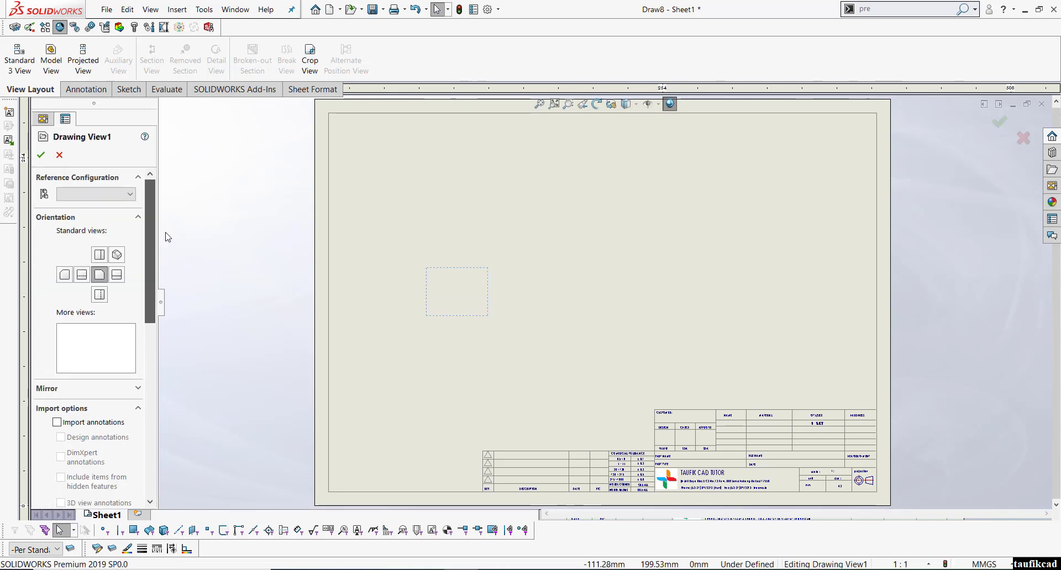
left_click(105, 276)
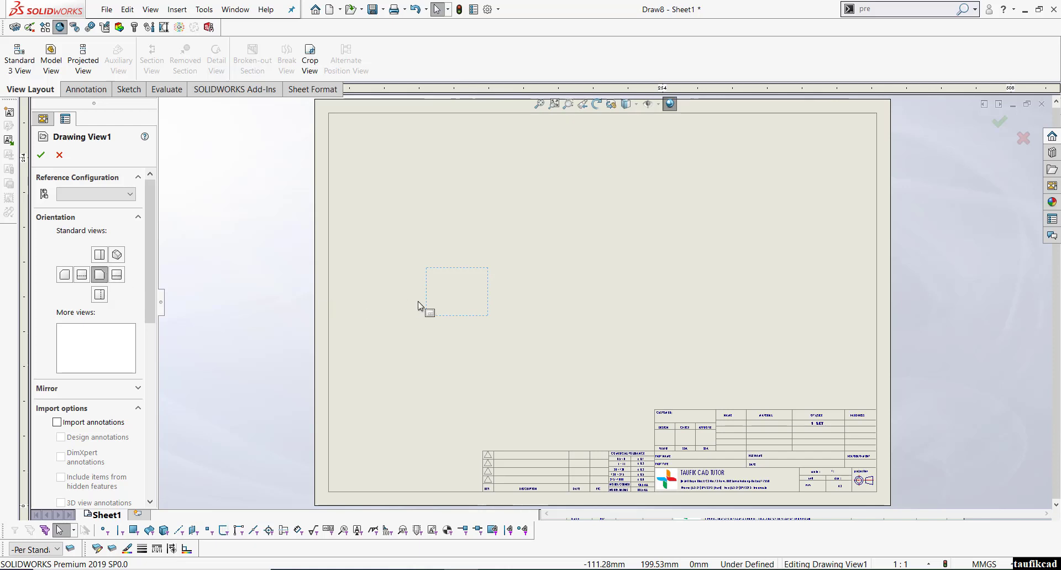
left_click(450, 302)
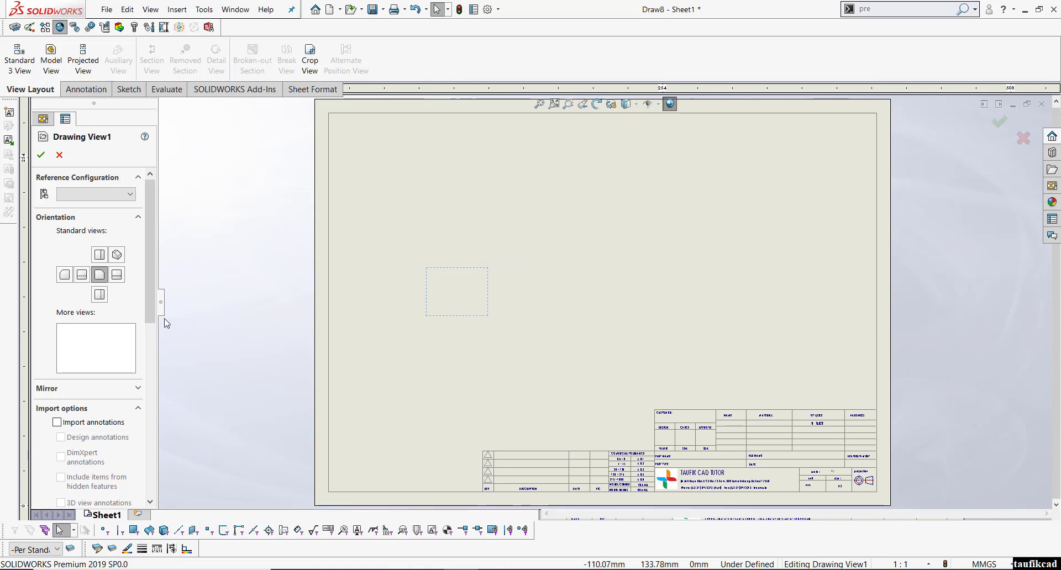
left_click_drag(153, 299, 156, 424)
left_click(61, 393)
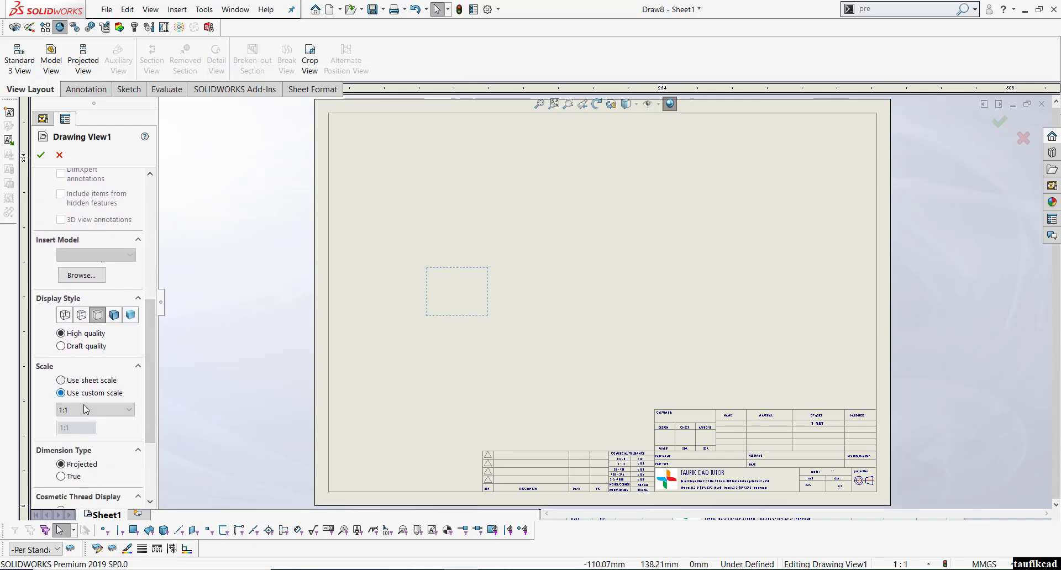
left_click(95, 410)
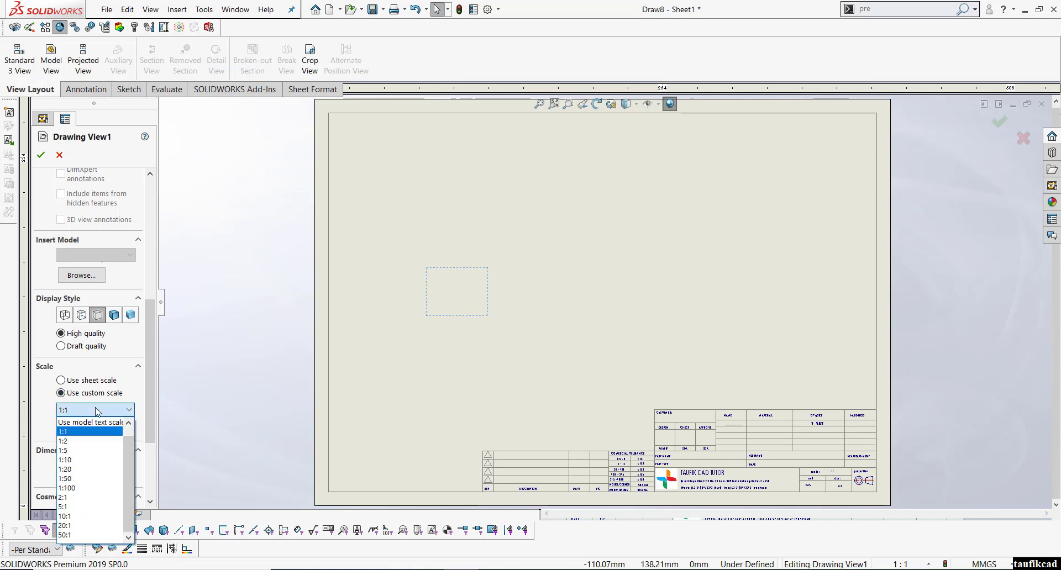
left_click(40, 154)
left_click(41, 155)
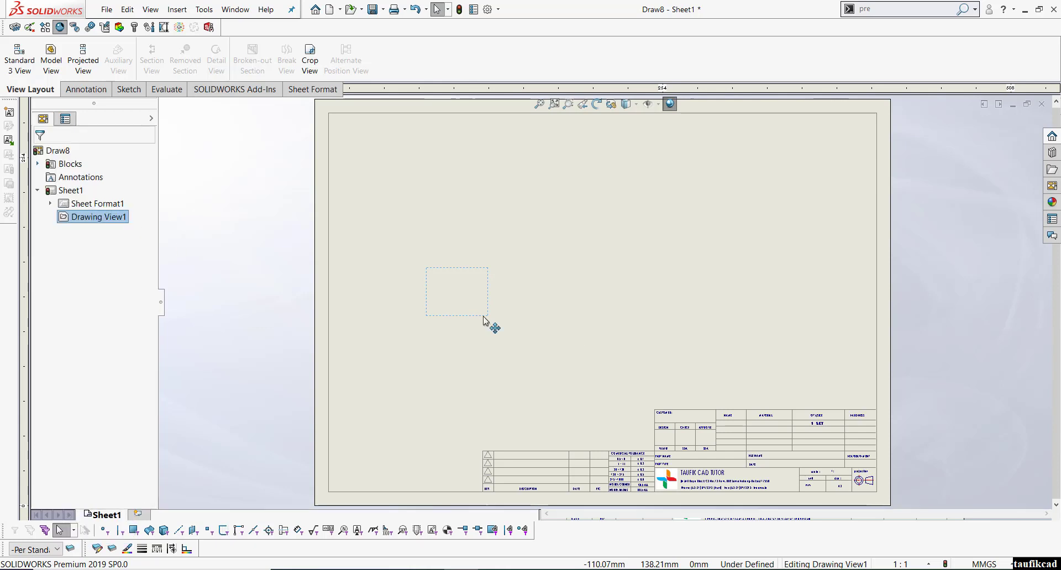
Step: Add projected views to the right, above and upper right of the front view
left_click(83, 58)
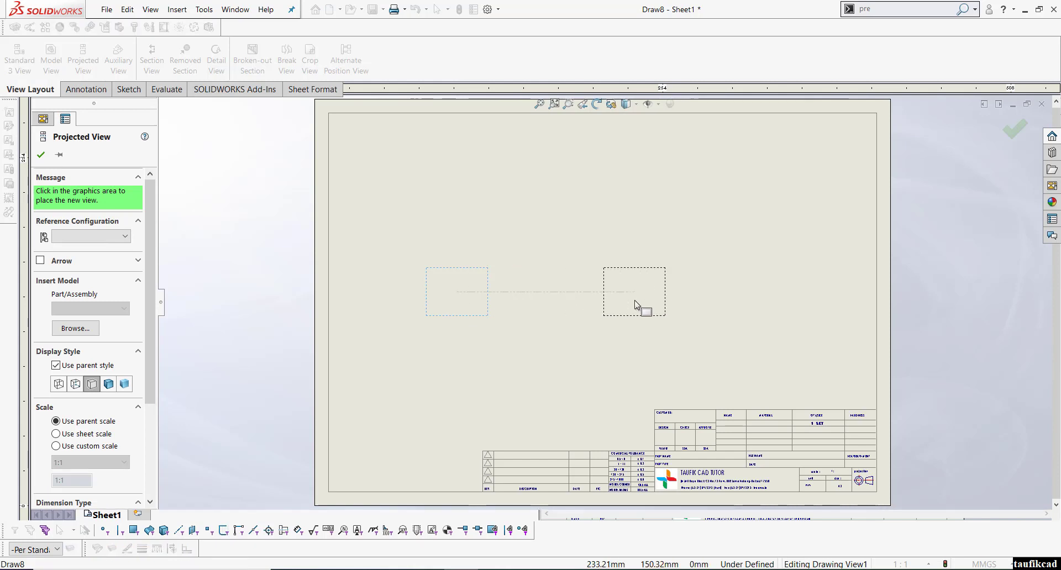
left_click(660, 305)
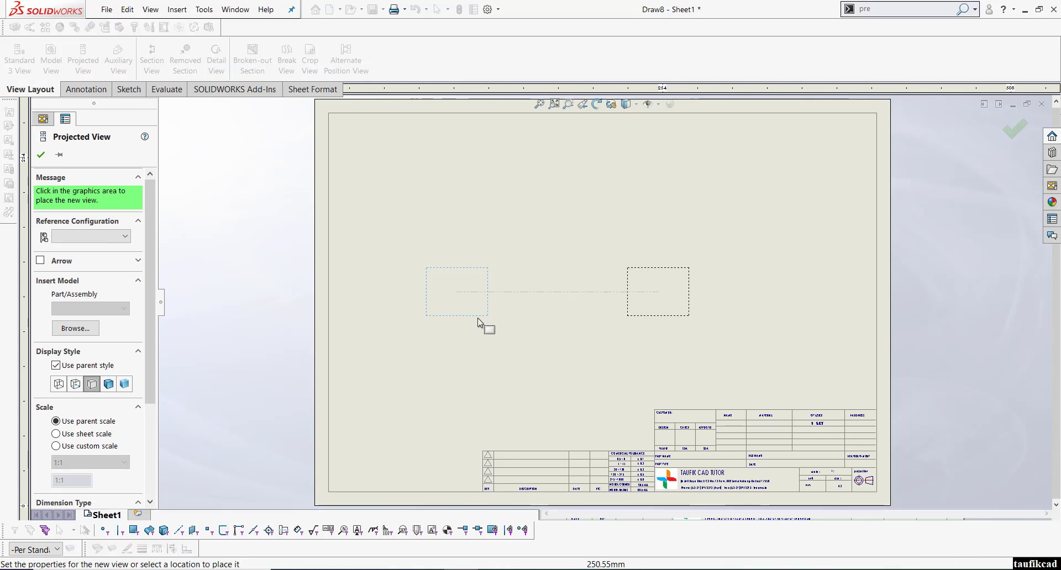
left_click(453, 288)
left_click(500, 246)
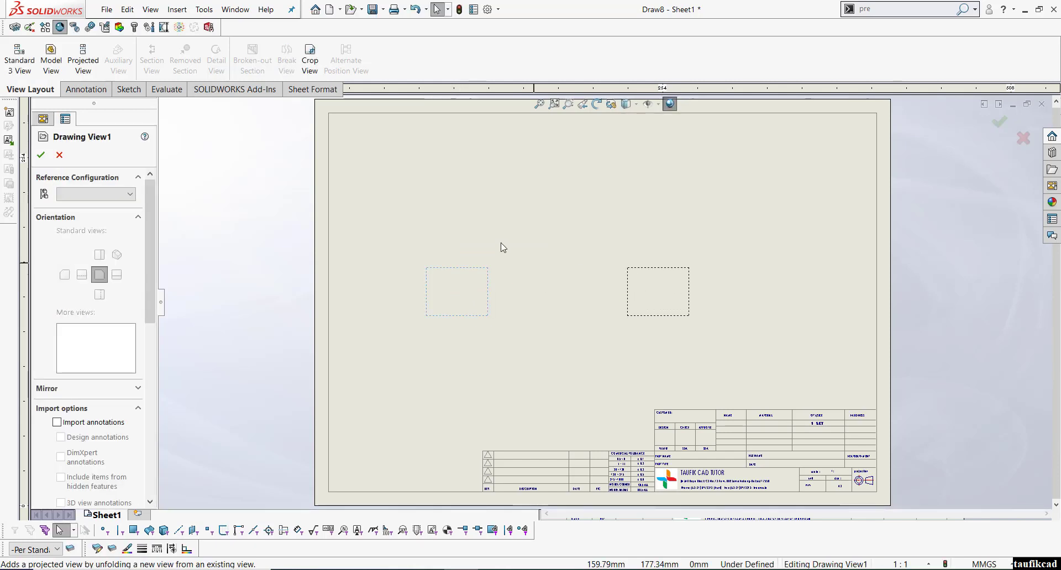
left_click(458, 181)
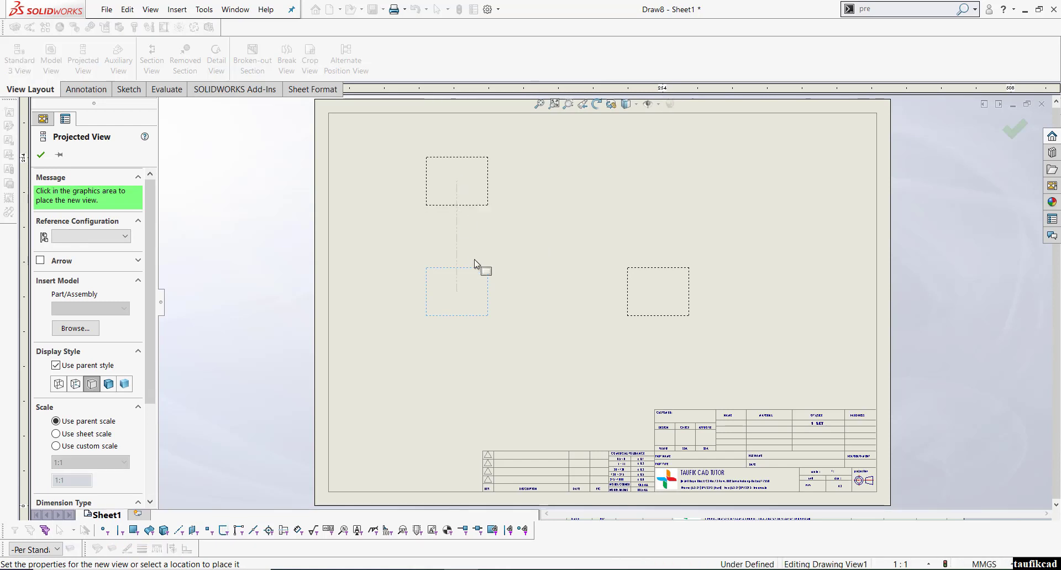
left_click(454, 299)
left_click(535, 264)
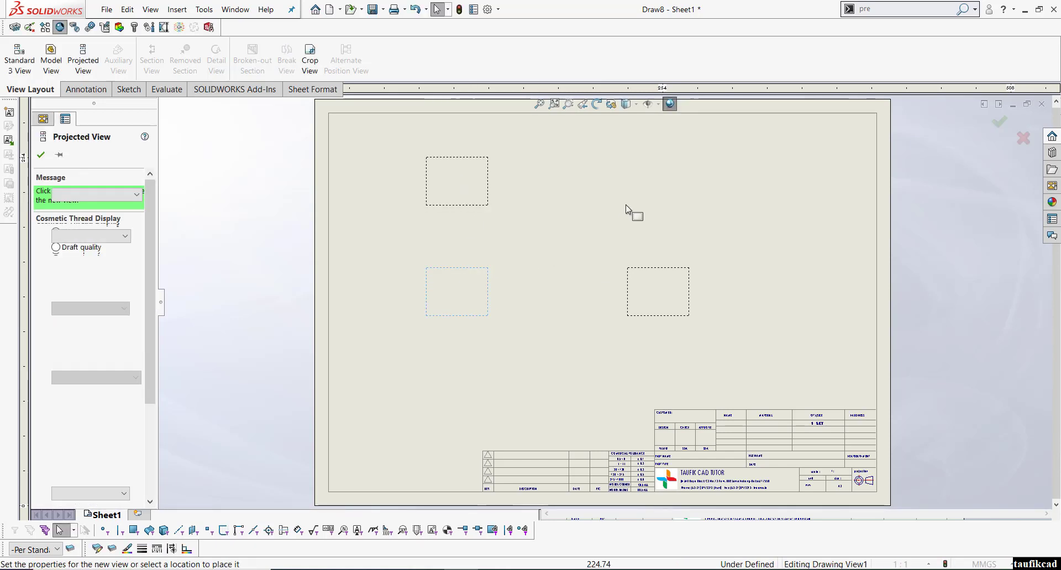
left_click(640, 194)
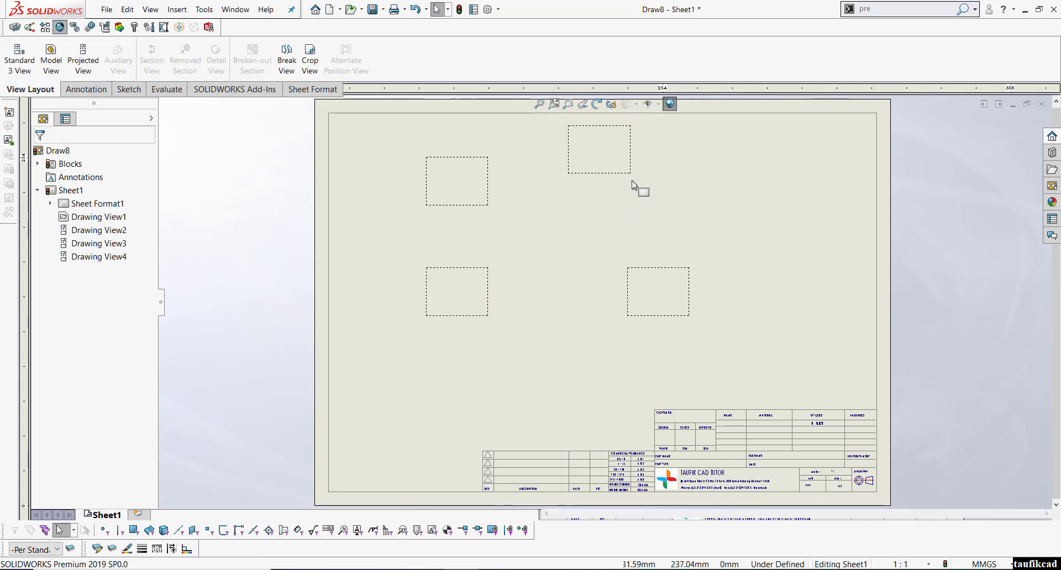
Step: Align the four views, moving the lower views down, and fit the sheet
left_click_drag(635, 184, 791, 225)
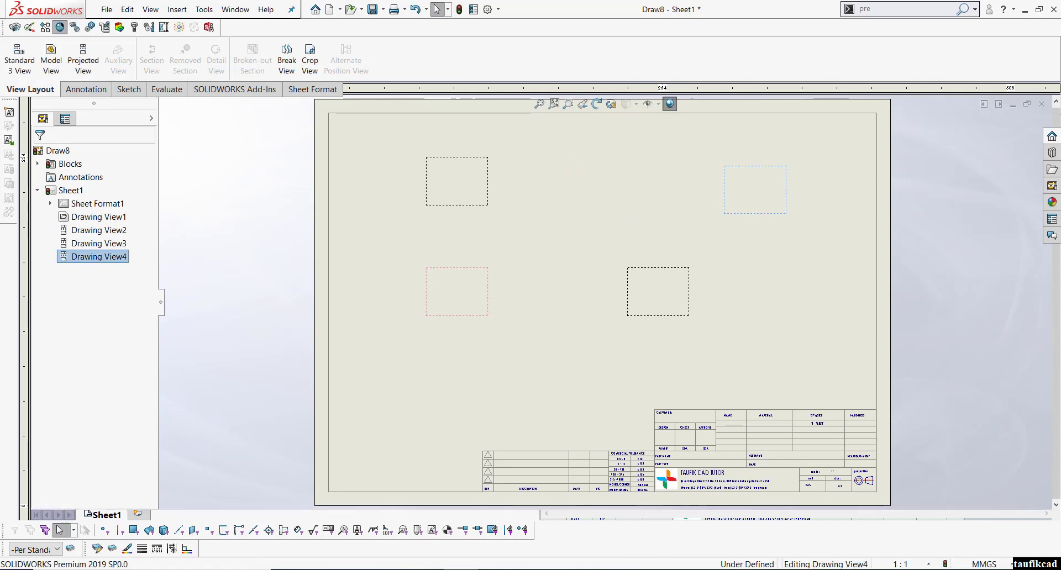
mouse_move(481, 322)
left_mouse_down()
mouse_move(486, 366)
mouse_move(492, 360)
left_mouse_up()
left_click(413, 378)
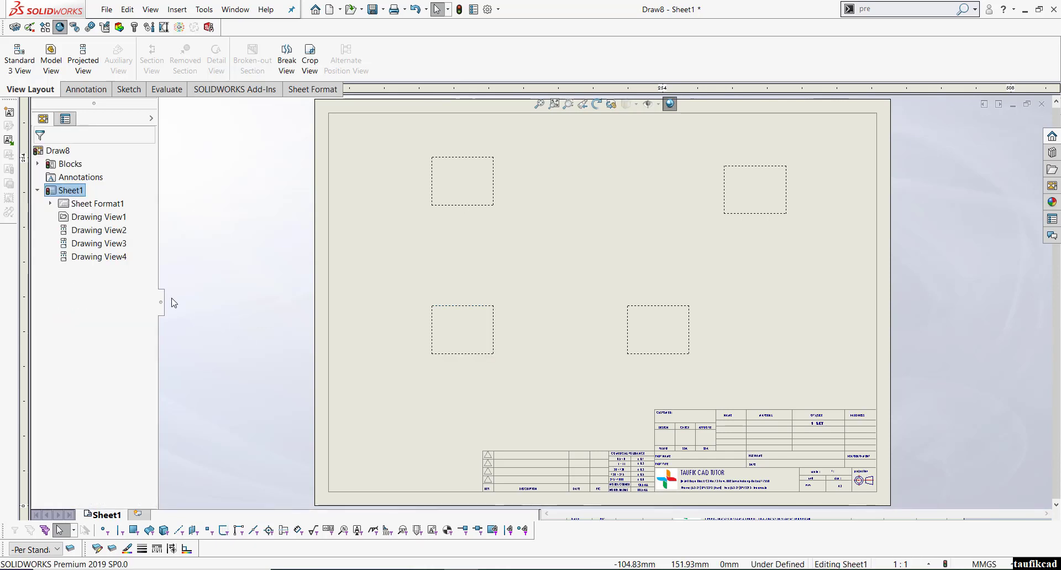
left_click(230, 301)
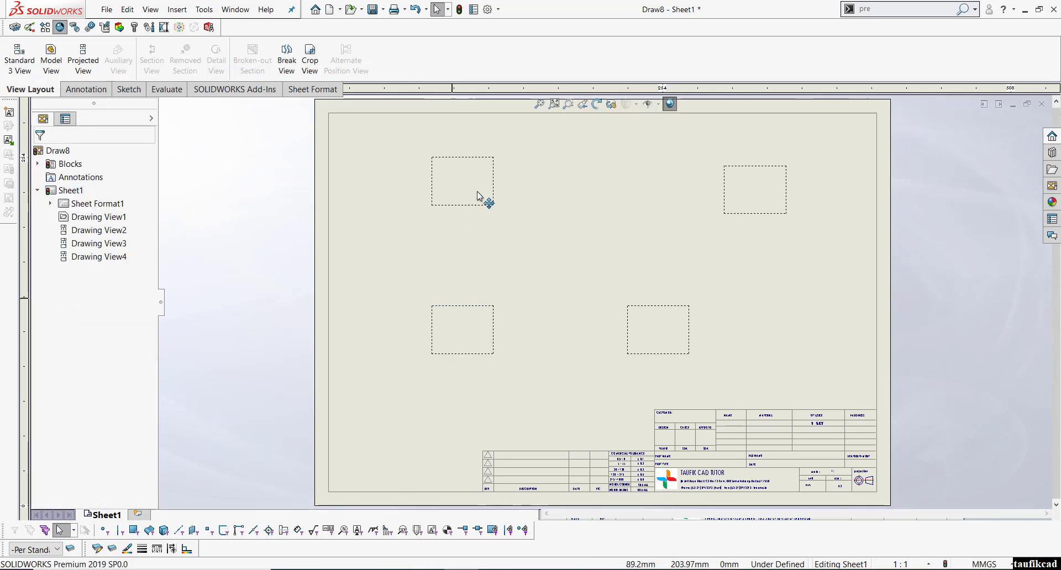
left_click(554, 104)
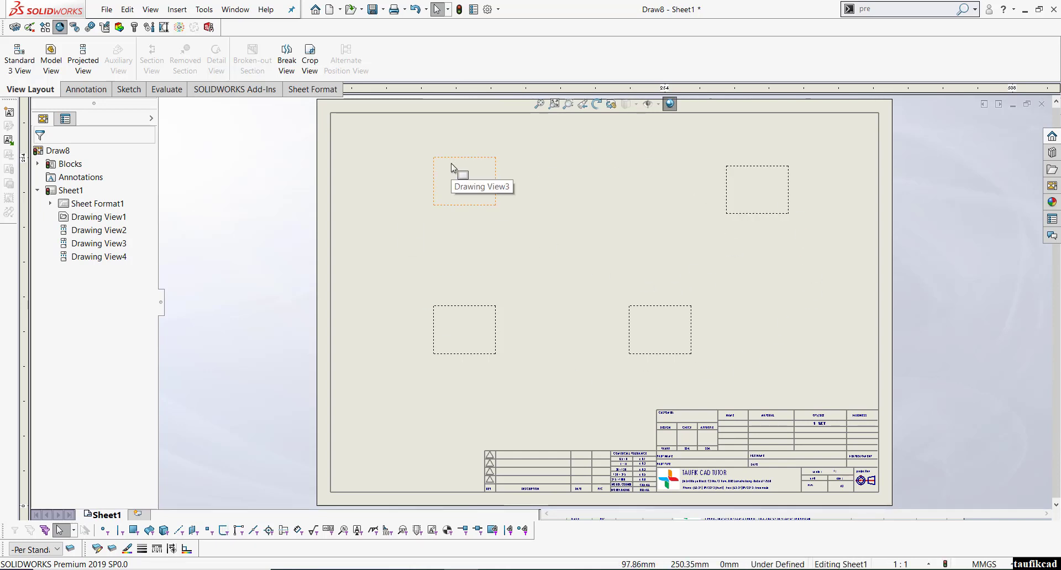
Step: Enable auto-insert of 'Dimensions marked for drawing' in Document Properties > Detailing
left_click(488, 9)
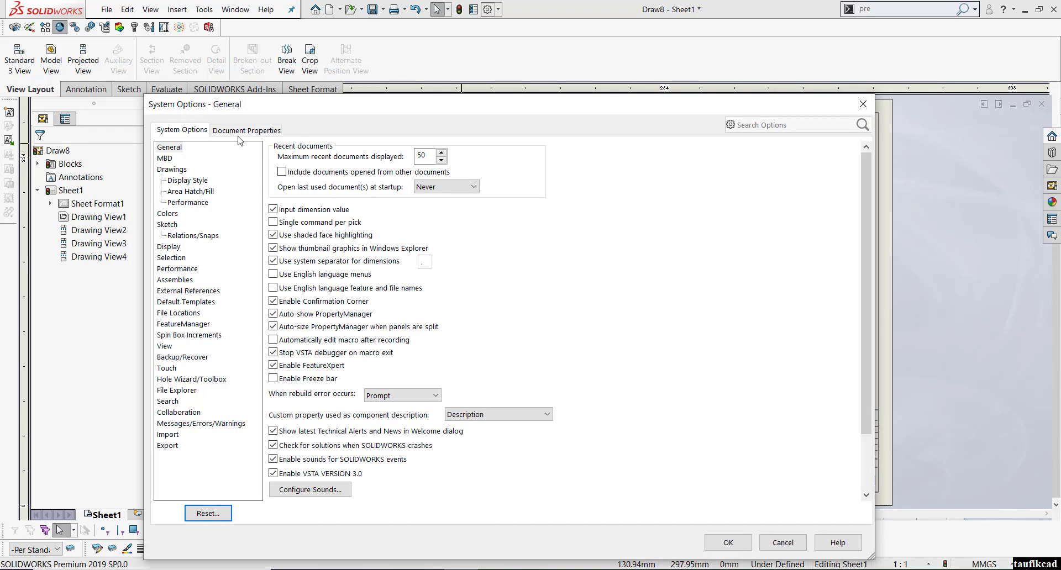
left_click(241, 132)
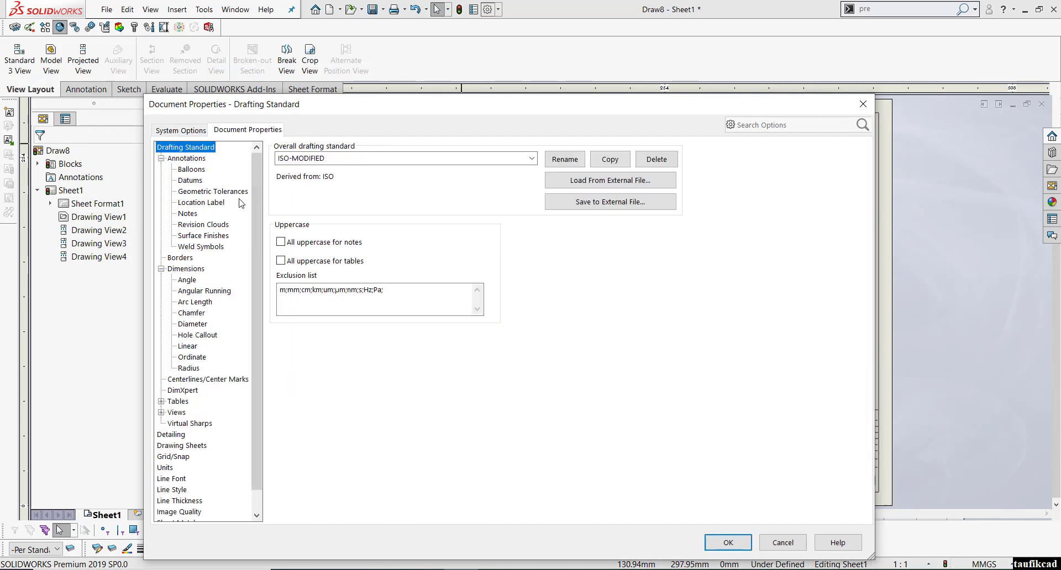
left_click(191, 435)
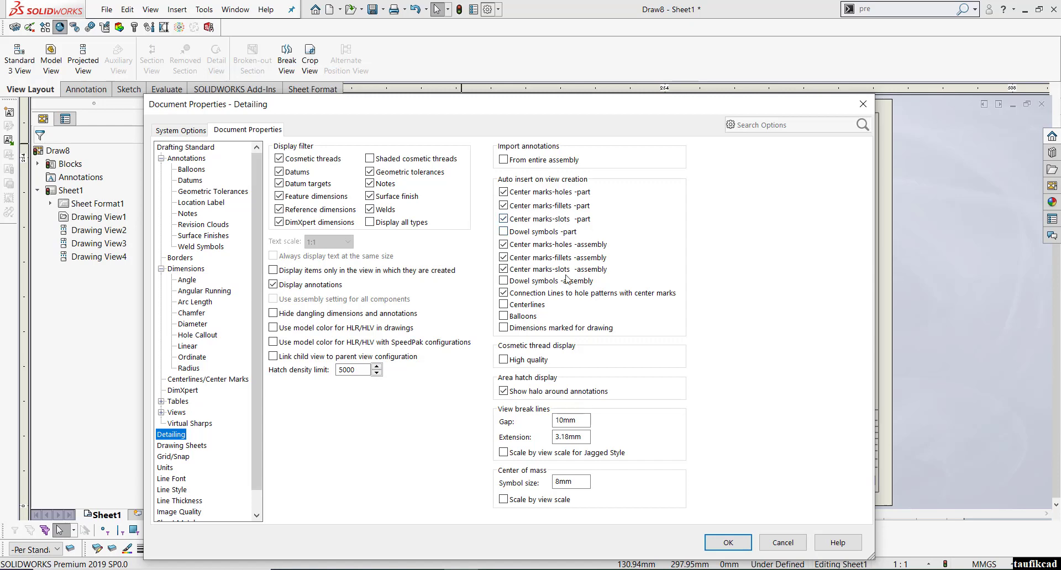
left_click(504, 330)
left_click(729, 542)
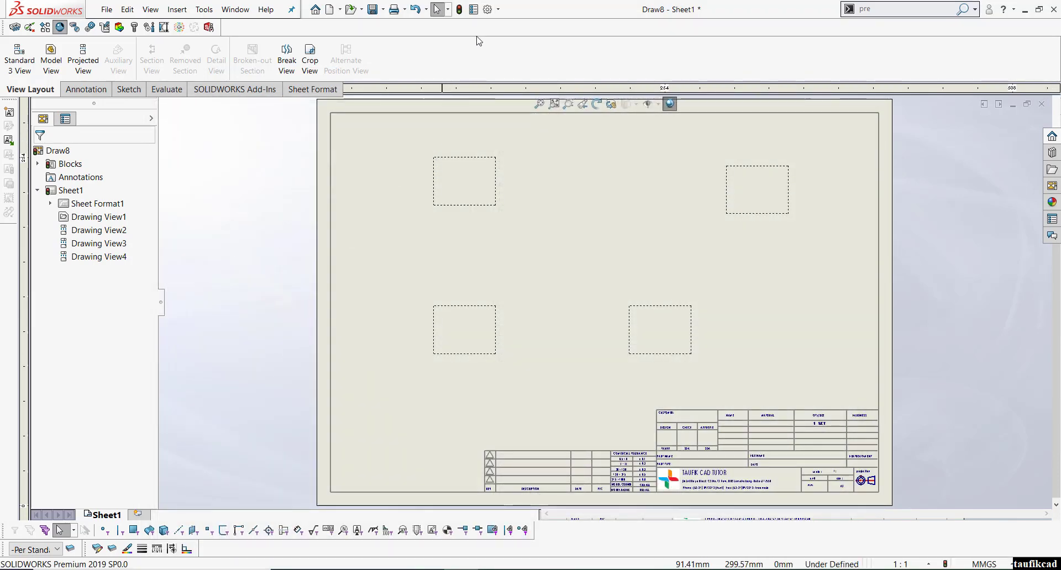
Step: Save the sheet as the drawing template 'auto tamplate.drwdot'
left_click(382, 9)
left_click(400, 37)
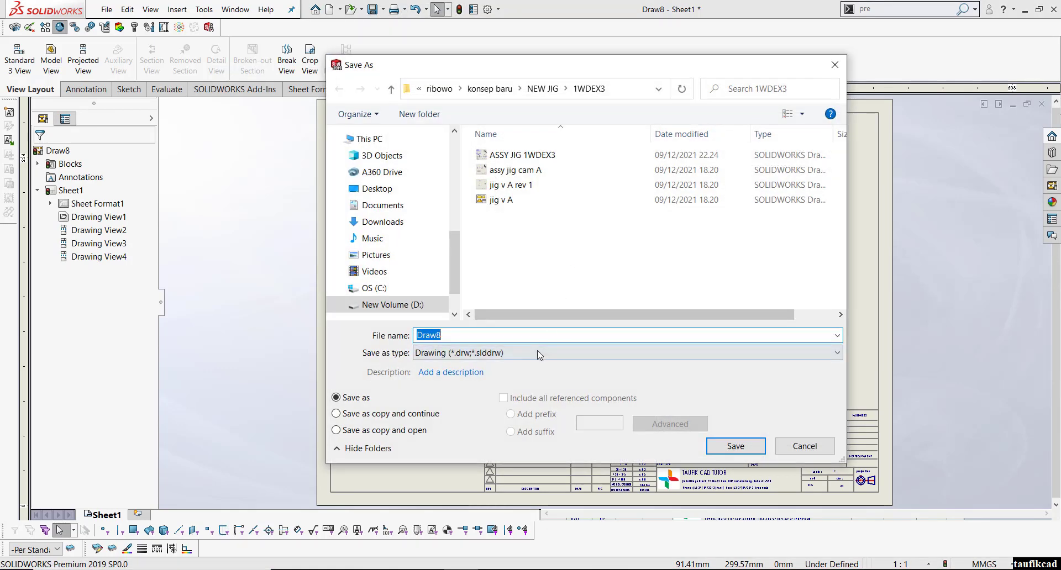
left_click(539, 355)
left_click(531, 386)
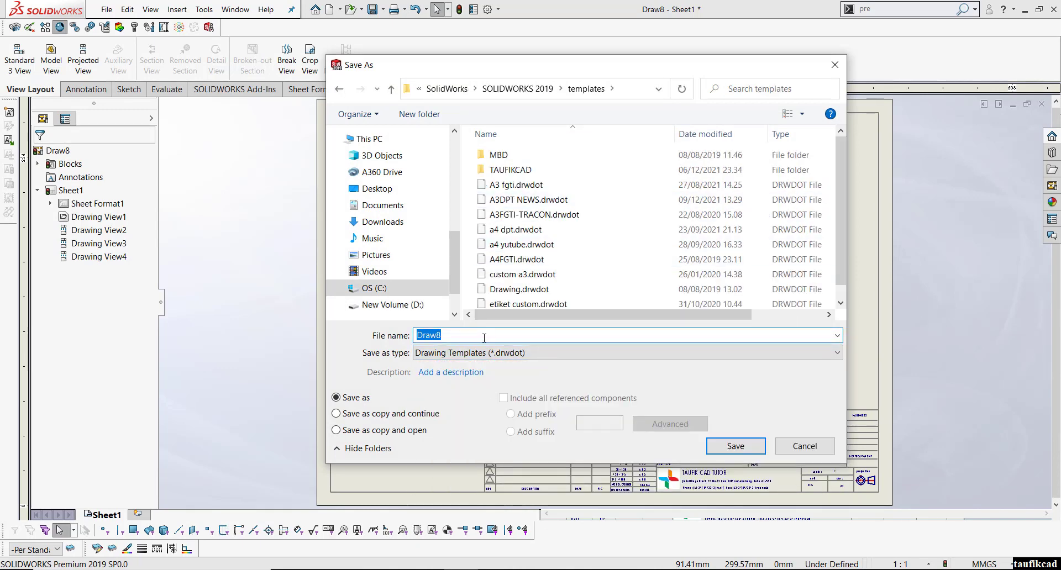
type("auto ta")
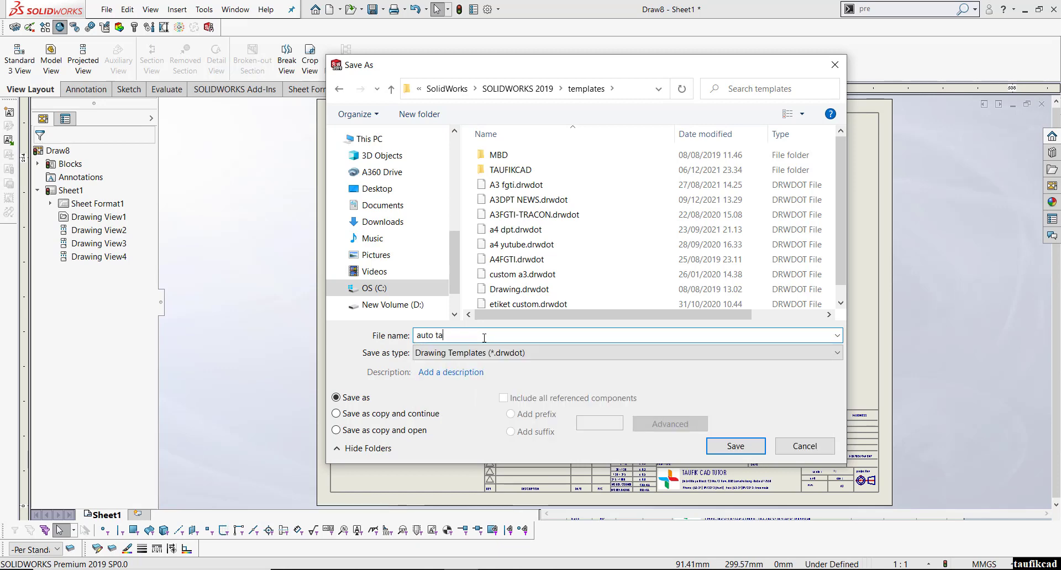
type("mplate")
left_click(713, 443)
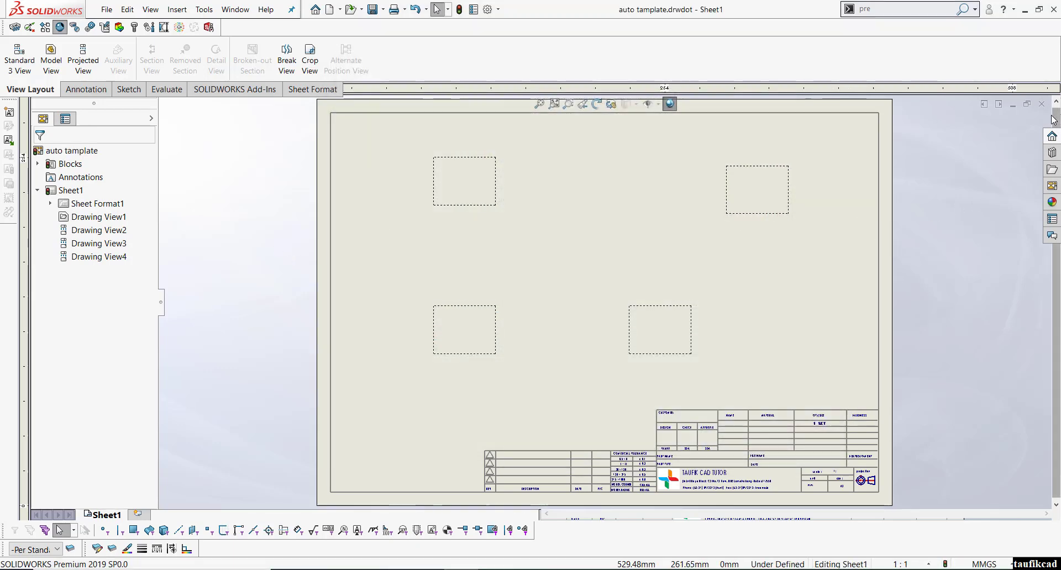
Step: Close the template and create a new part document
key("ctrl+w")
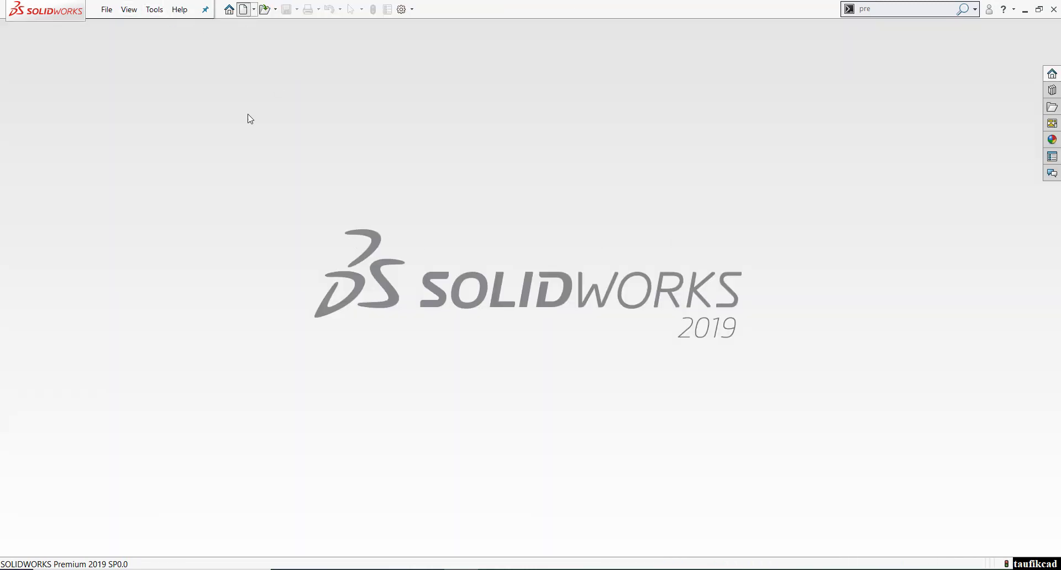
key("ctrl+n")
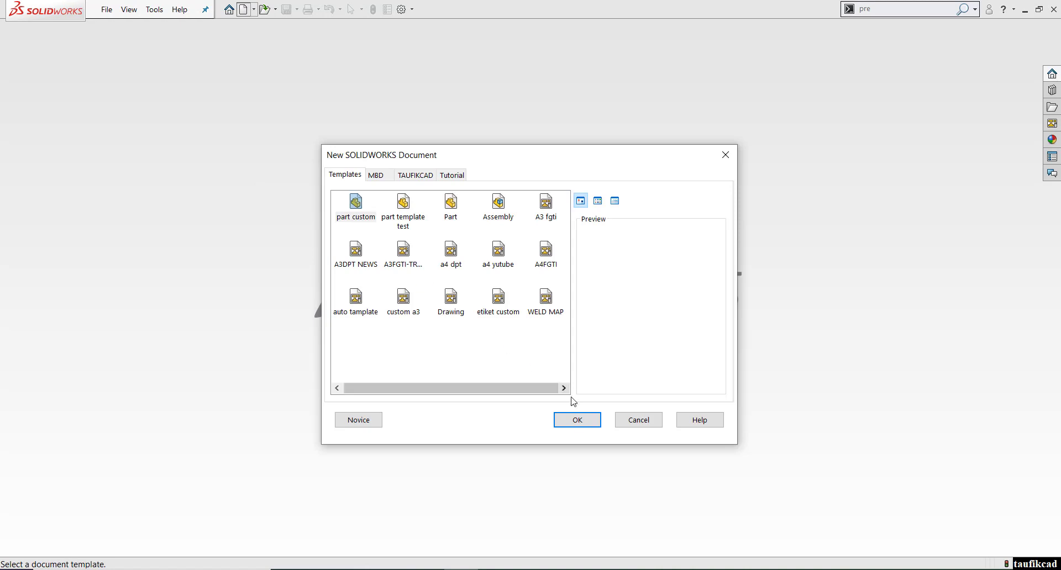
left_click(581, 425)
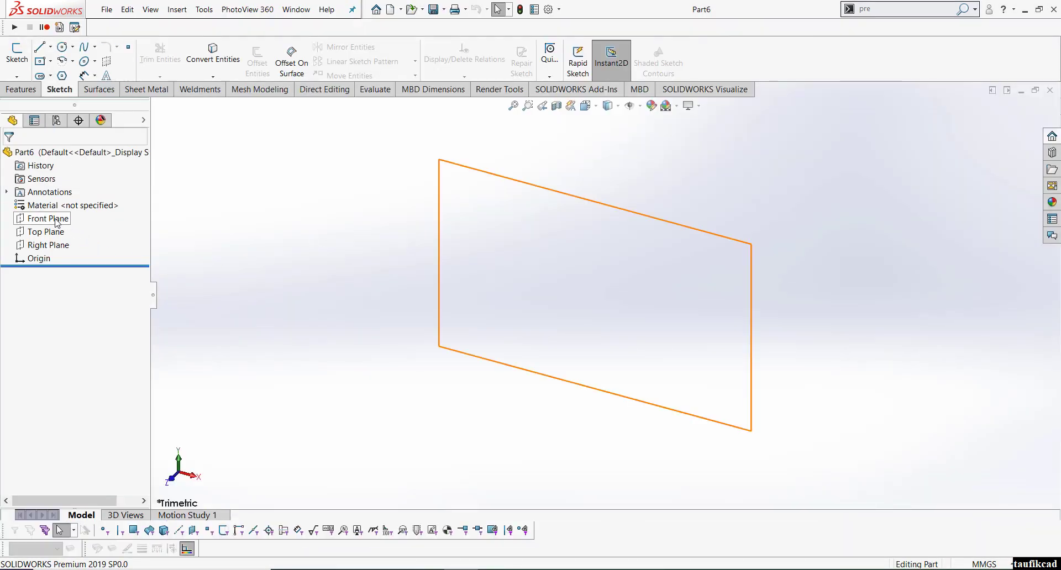
Step: Sketch a center rectangle at the origin on the Front Plane
left_click(56, 219)
left_click(124, 202)
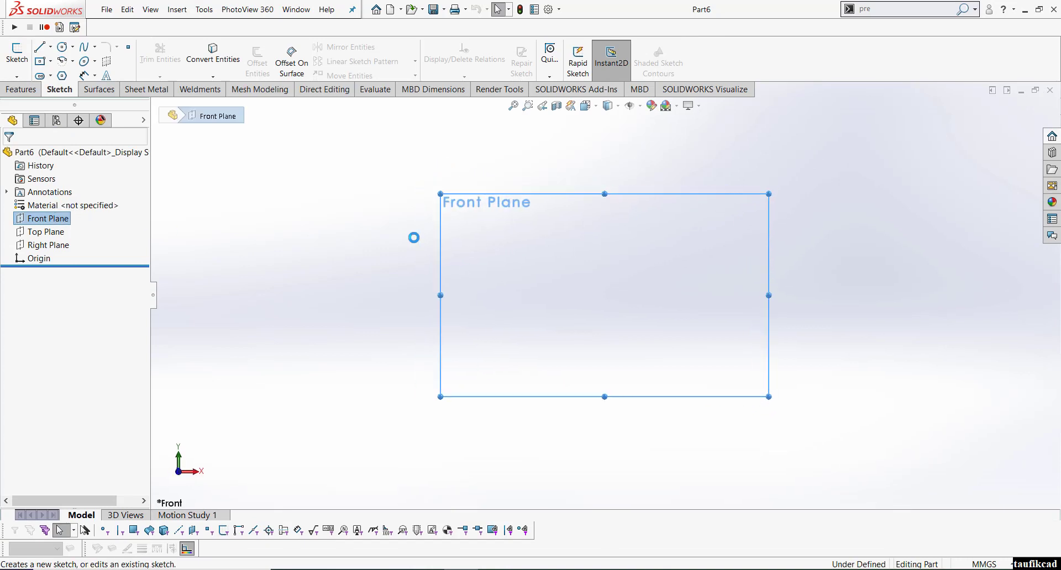
left_click(39, 58)
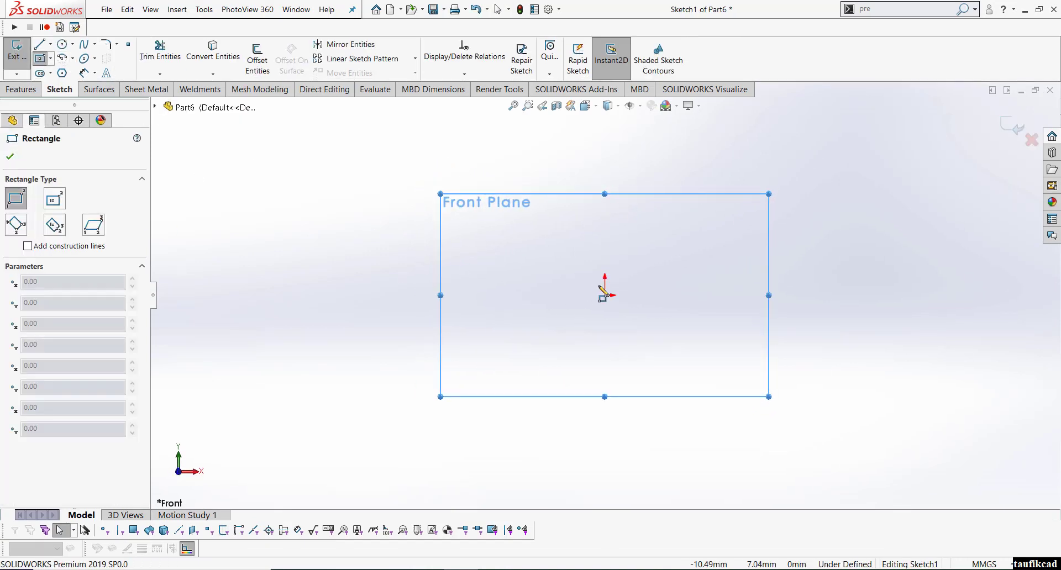
left_click(604, 296)
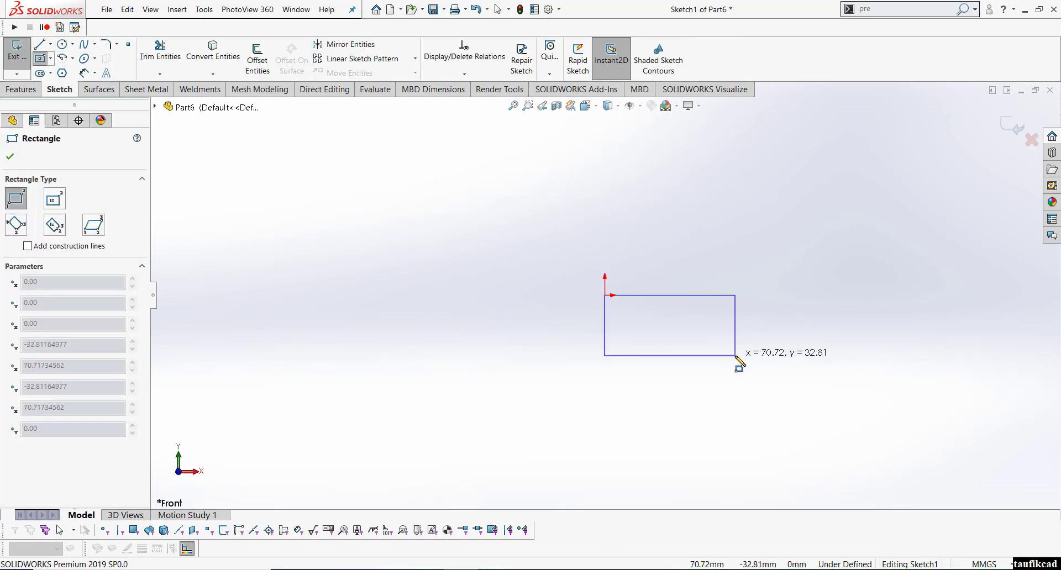
left_click(50, 58)
left_click(72, 87)
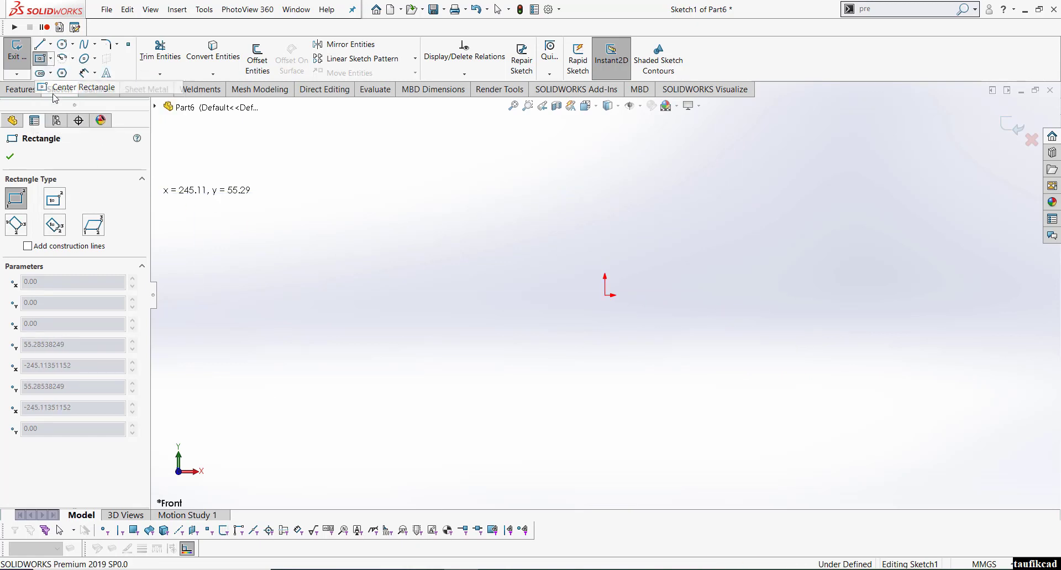
left_click(605, 295)
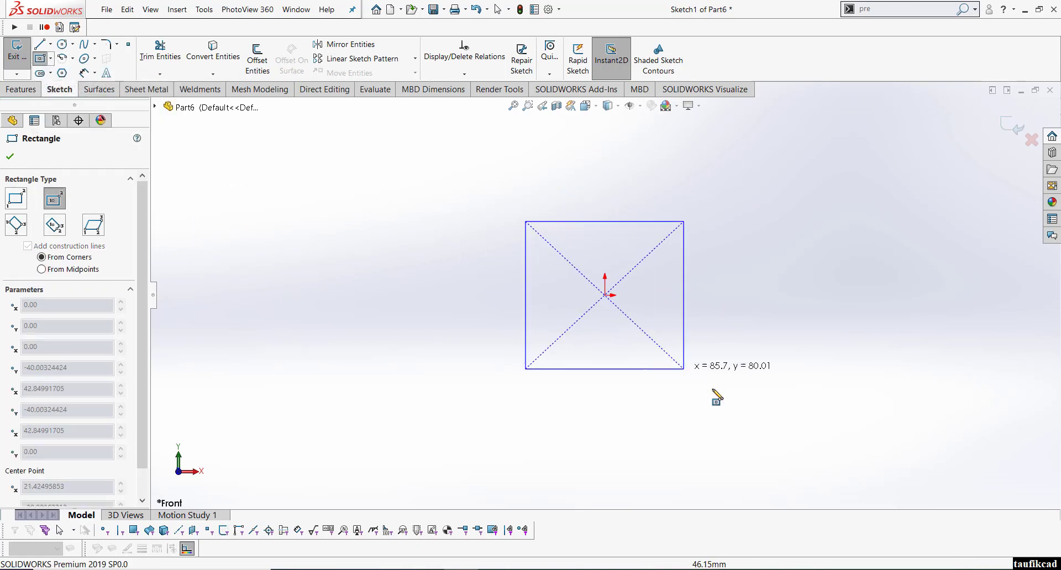
left_click(717, 393)
Step: Dimension the rectangle to 122.26 wide and 106.38 high
right_click(409, 293)
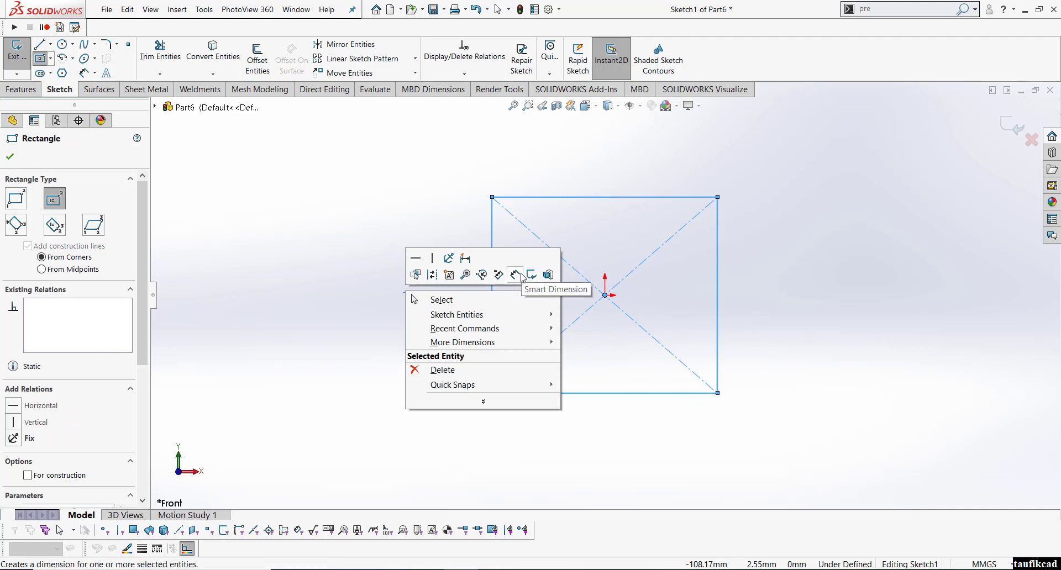
left_click(514, 275)
left_click(585, 198)
left_click(587, 173)
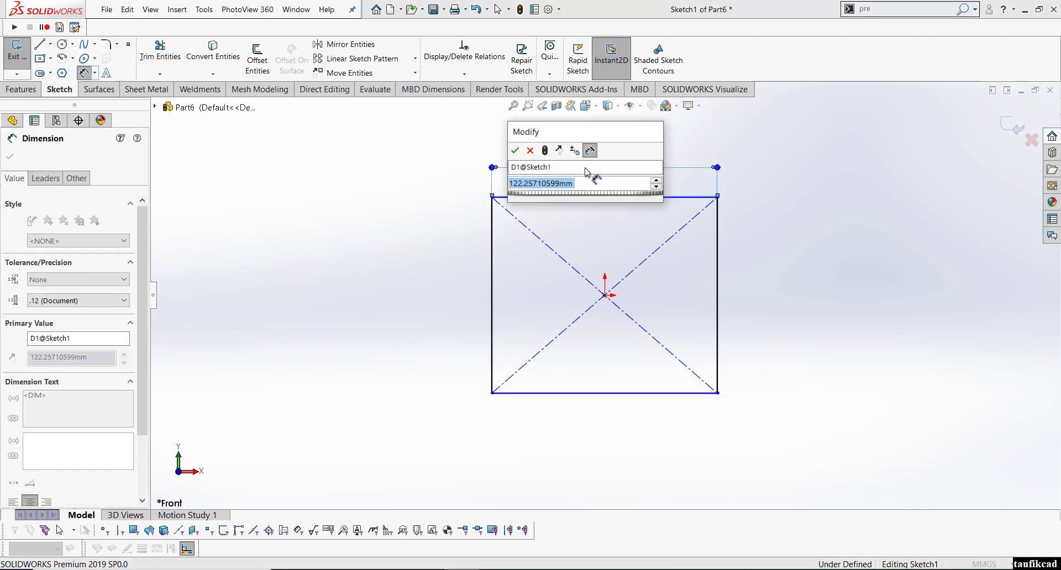
key("Return")
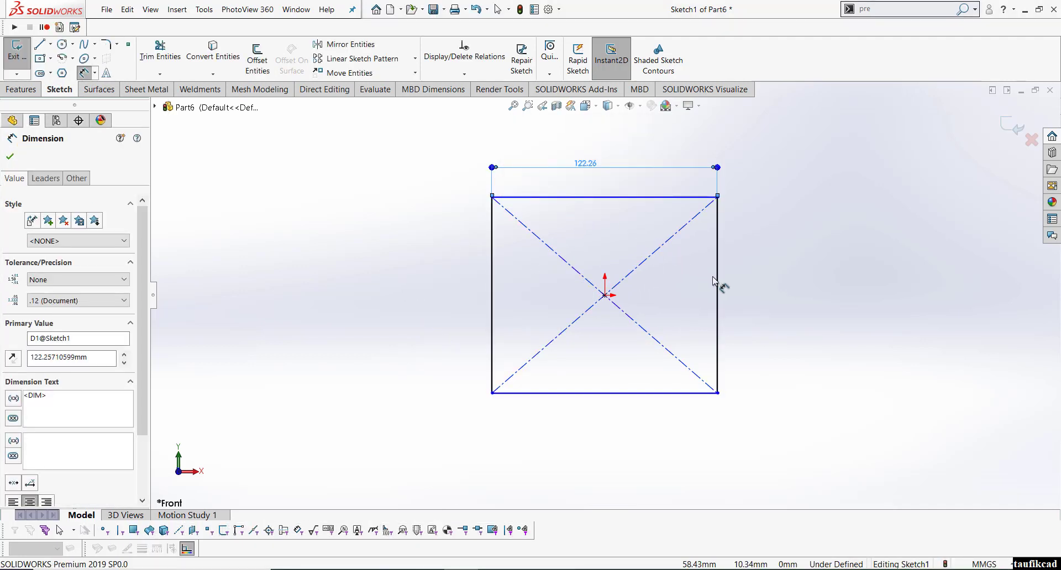
left_click(717, 285)
left_click(751, 281)
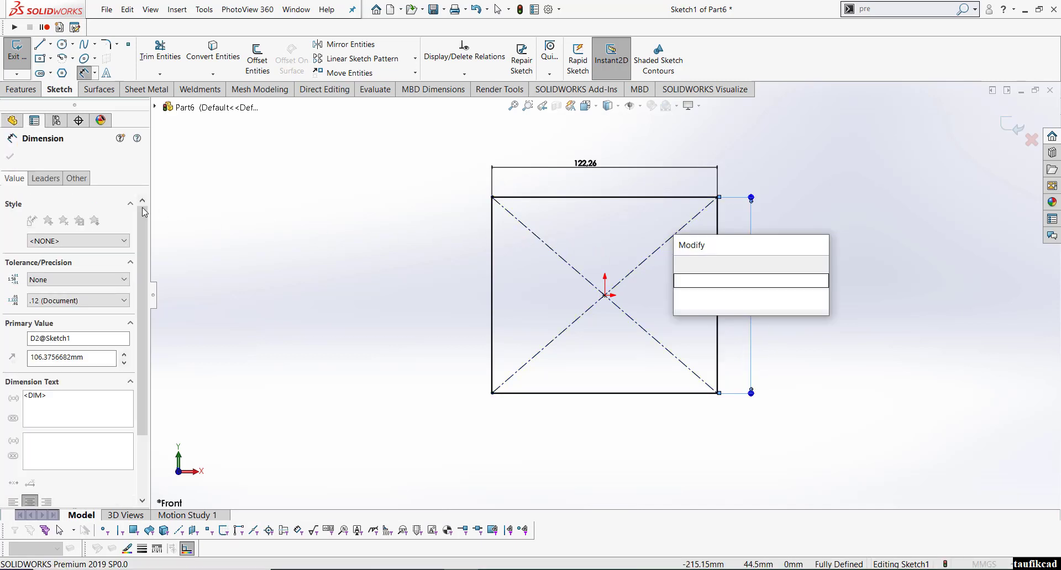
key("Return")
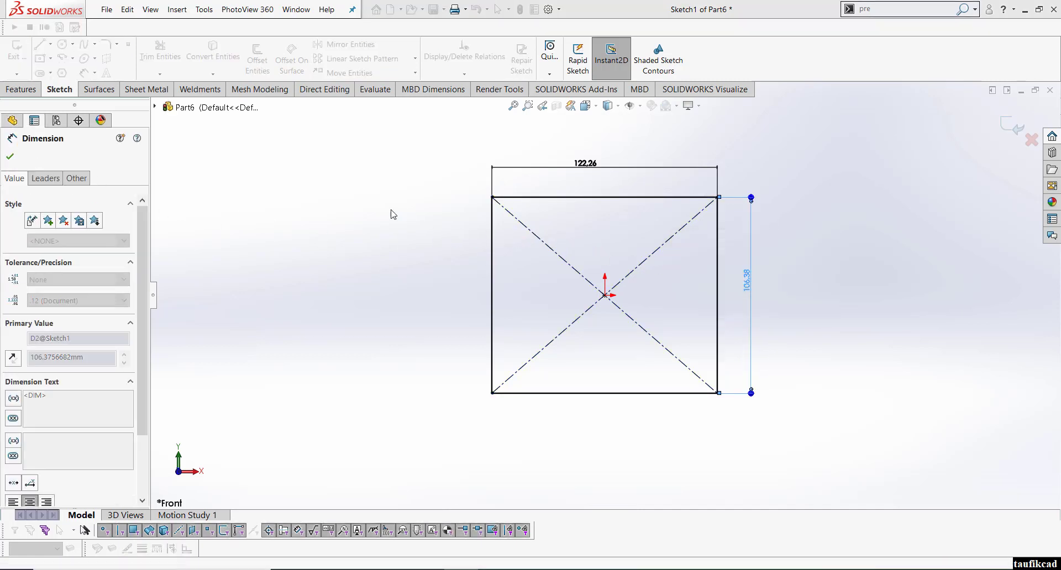
left_click(22, 89)
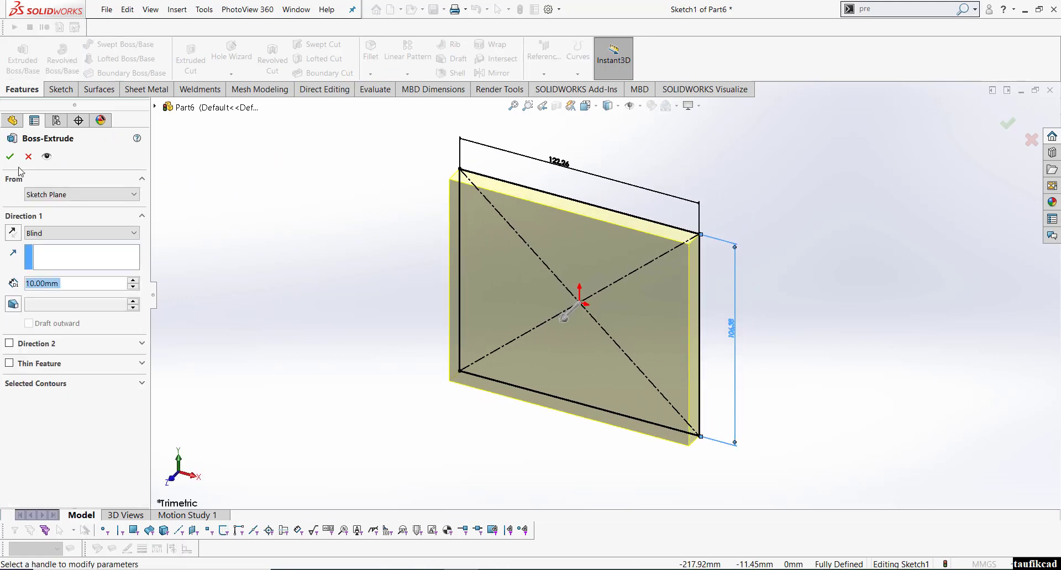
Step: Extrude the plate 10 mm and sketch a circle centred on its front face
key("Return")
left_click(587, 277)
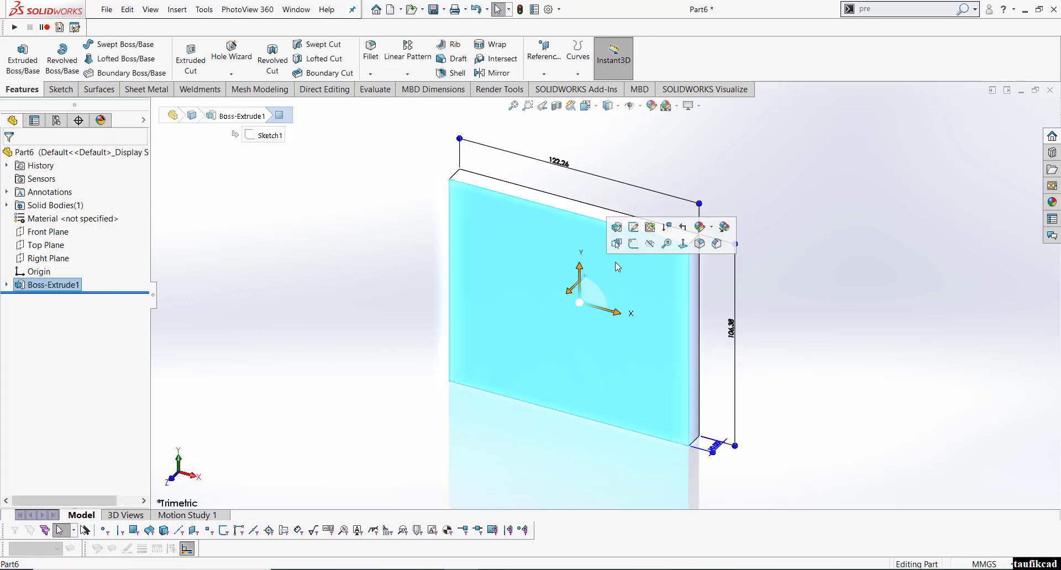
left_click(615, 263)
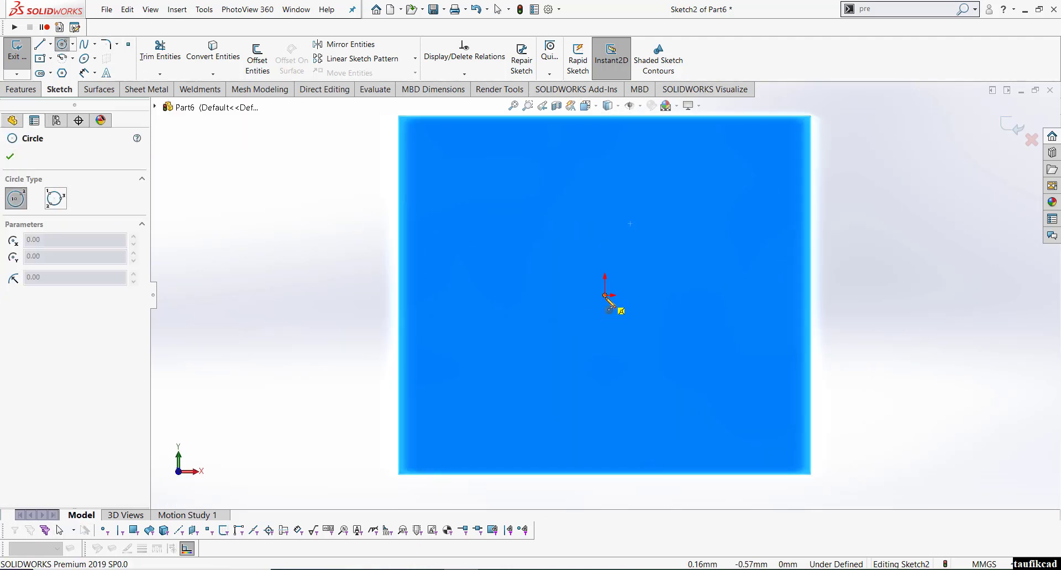
left_click(606, 295)
left_click(654, 360)
Step: Cut the circle through the plate to make the centre hole
left_click(22, 89)
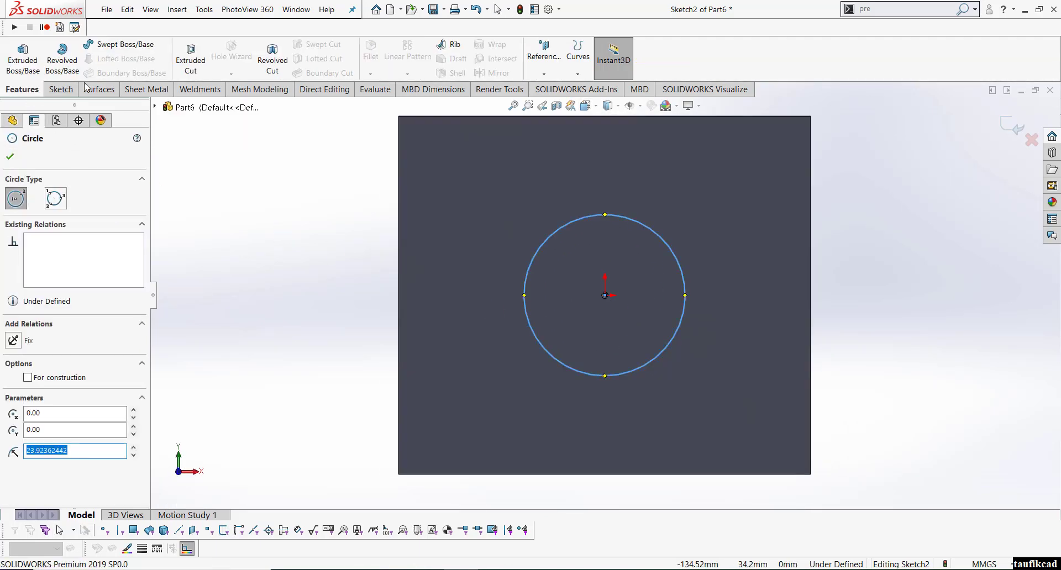
left_click(188, 60)
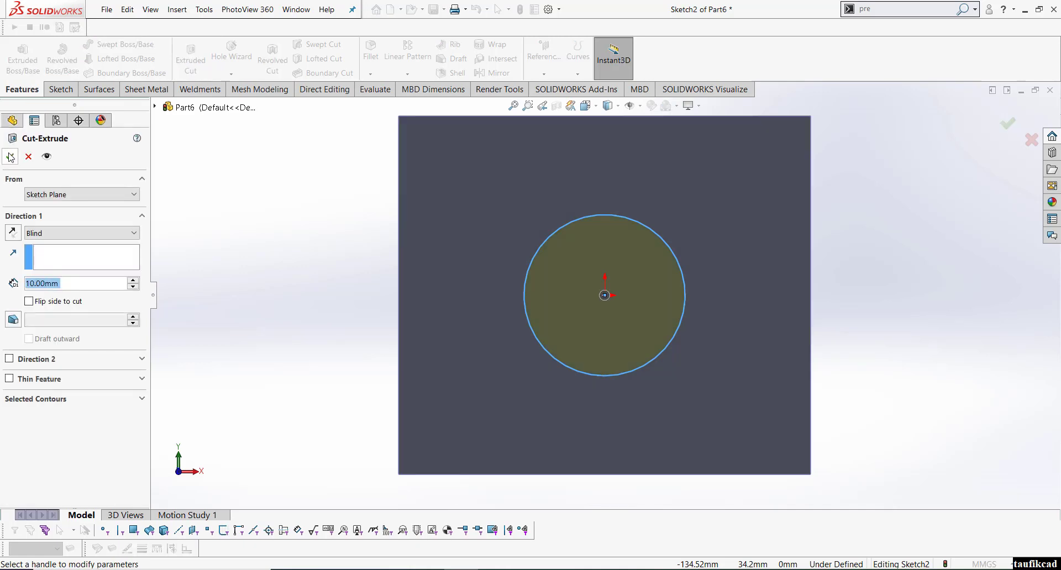
left_click(10, 157)
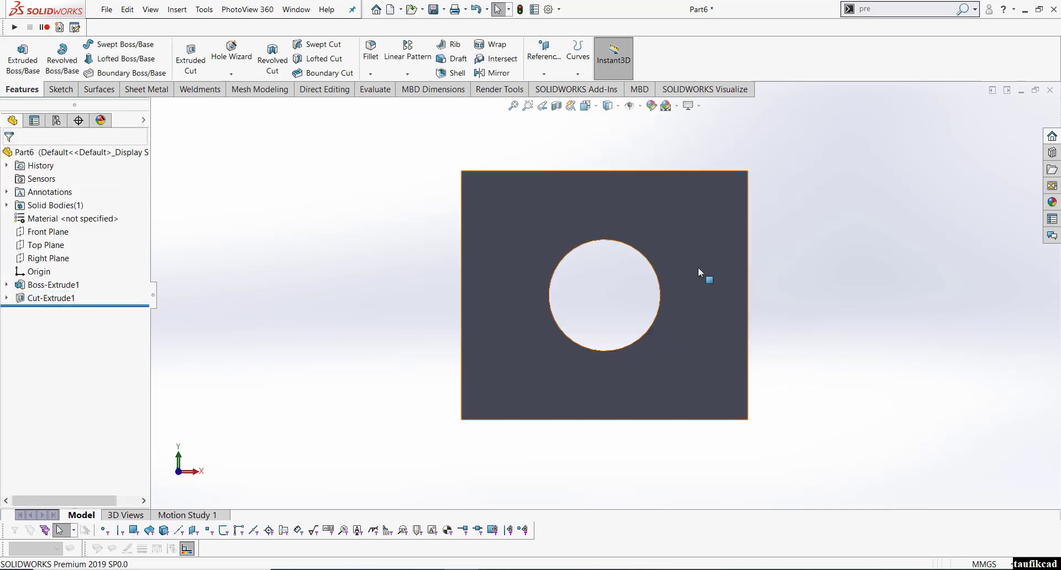
left_click(107, 9)
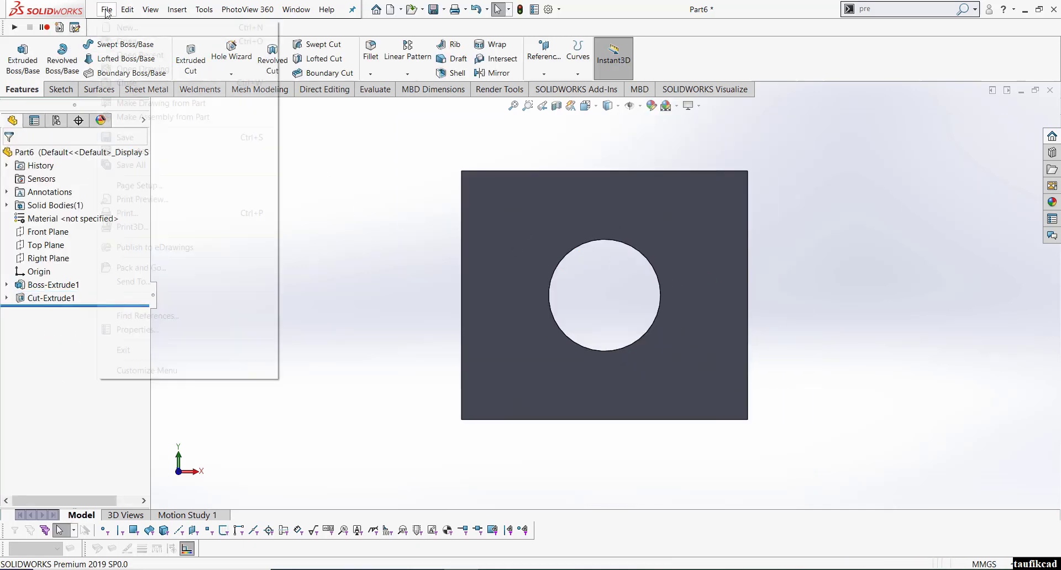
Step: Save the part to the Desktop as 'tes auto template'
left_click(128, 138)
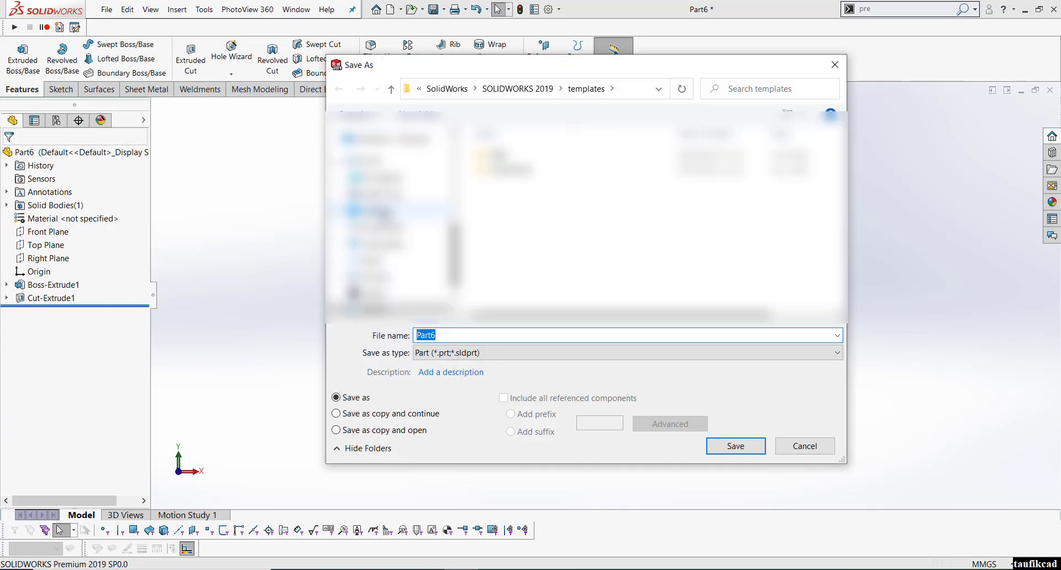
left_click(376, 211)
type("t")
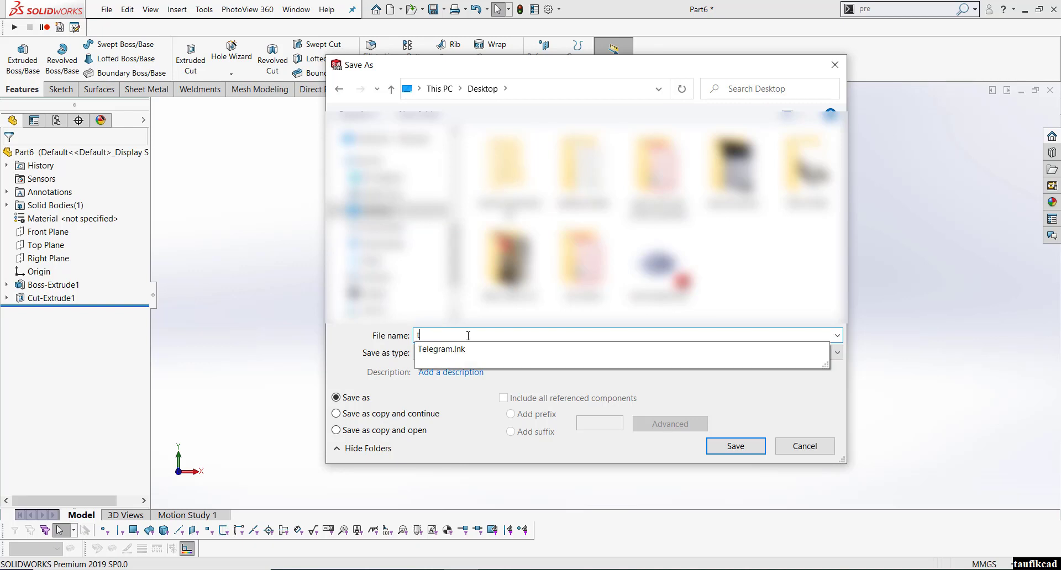
type("es auto template")
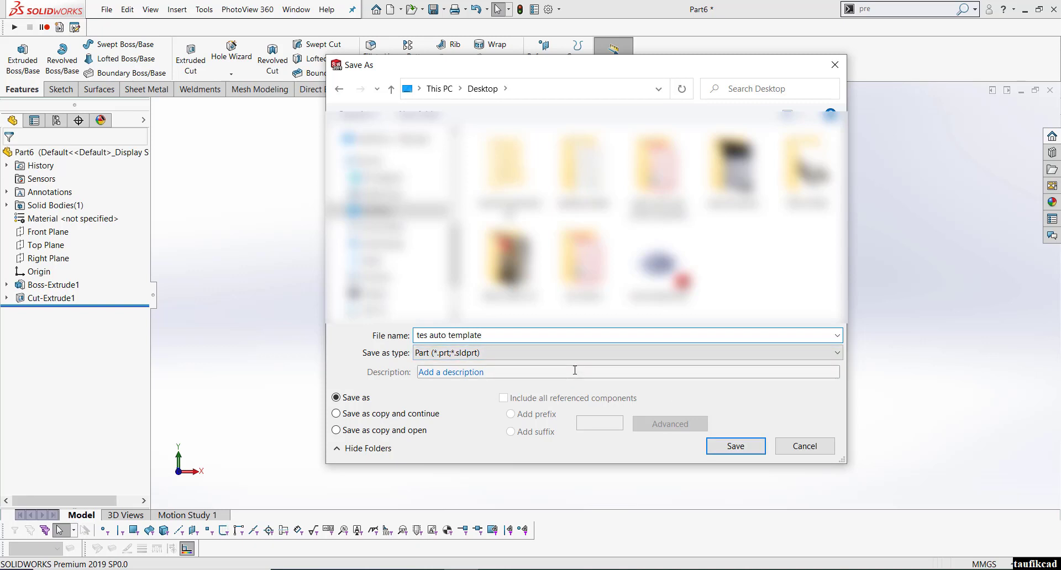
left_click(735, 447)
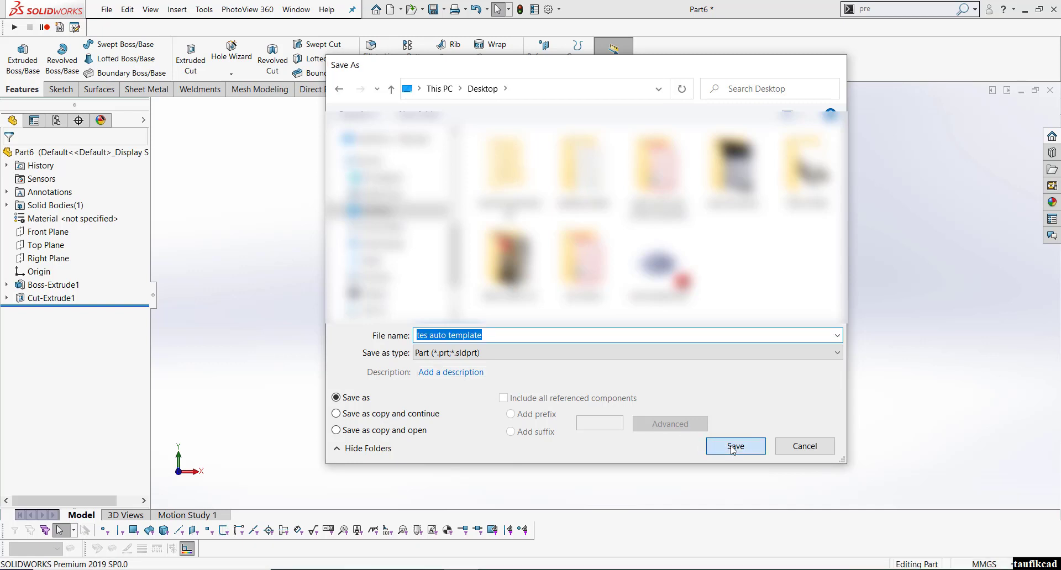
left_click(105, 9)
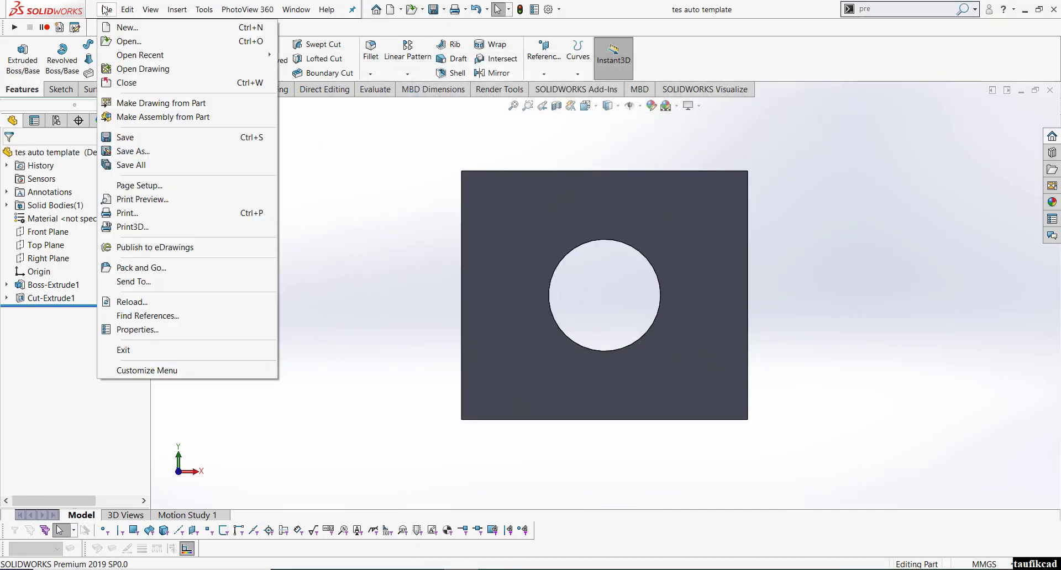
Step: Make a drawing from the part using the 'auto tamplate' template
left_click(178, 105)
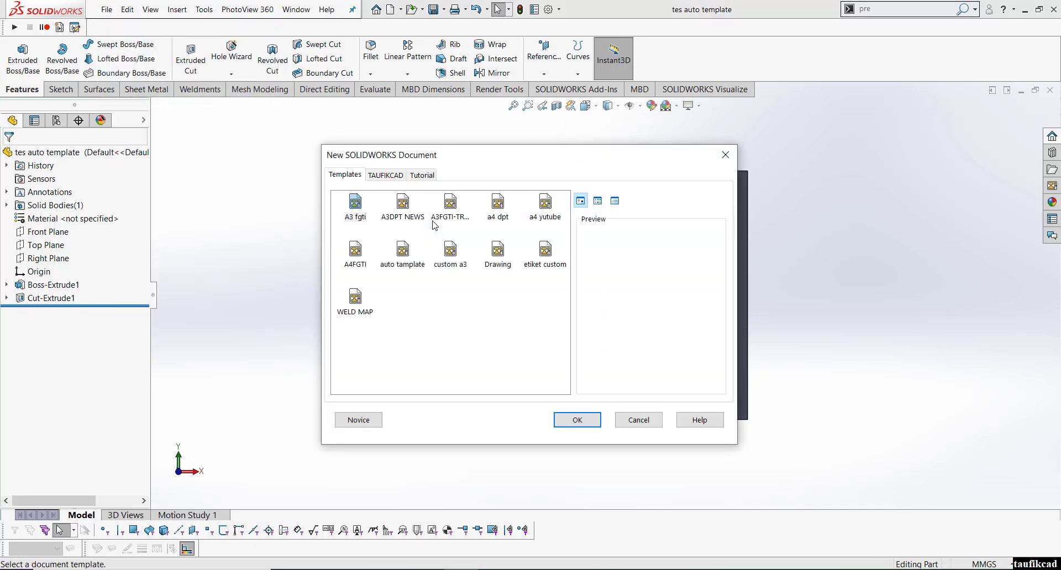
left_click(410, 265)
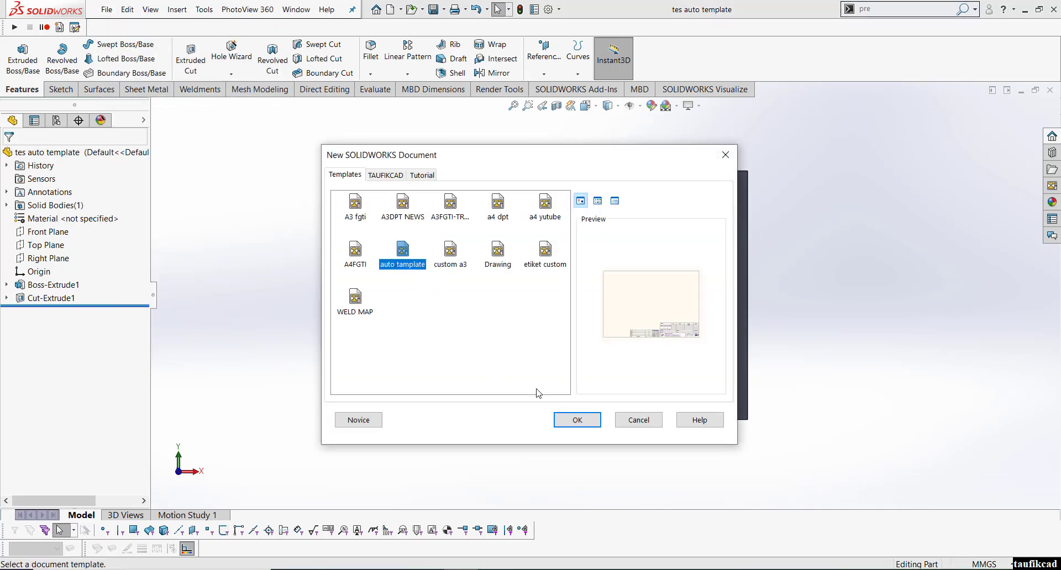
left_click(564, 426)
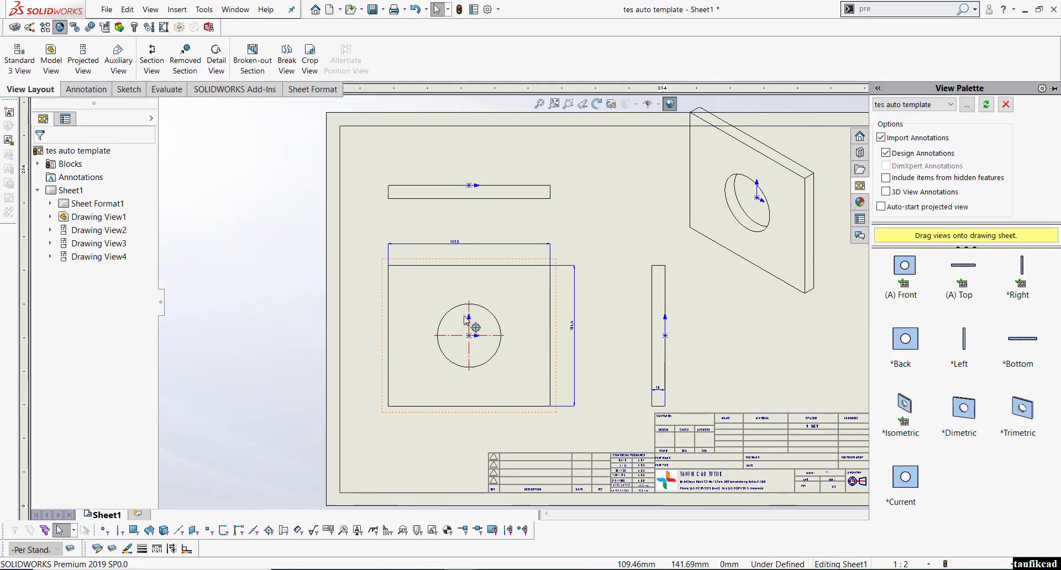
Step: Shift the isometric view right and set it to Shaded With Edges
left_click_drag(789, 299, 836, 332)
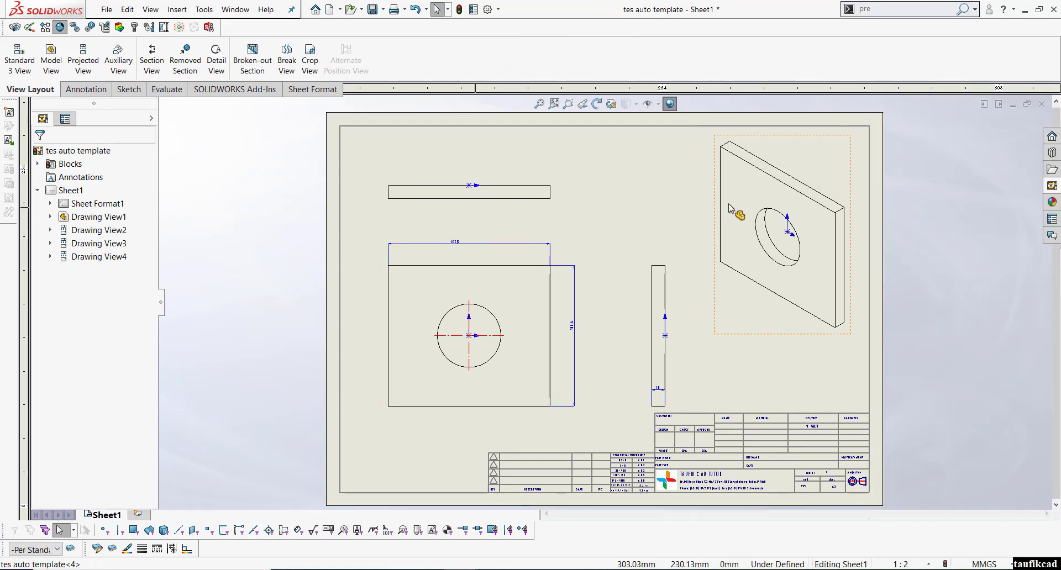
left_click(711, 228)
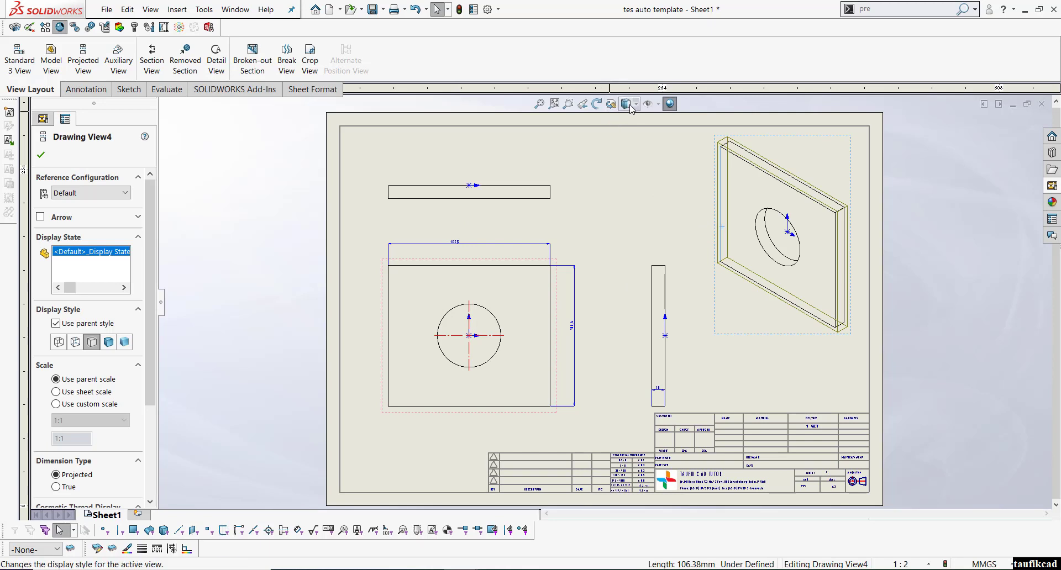
left_click(628, 103)
left_click(628, 125)
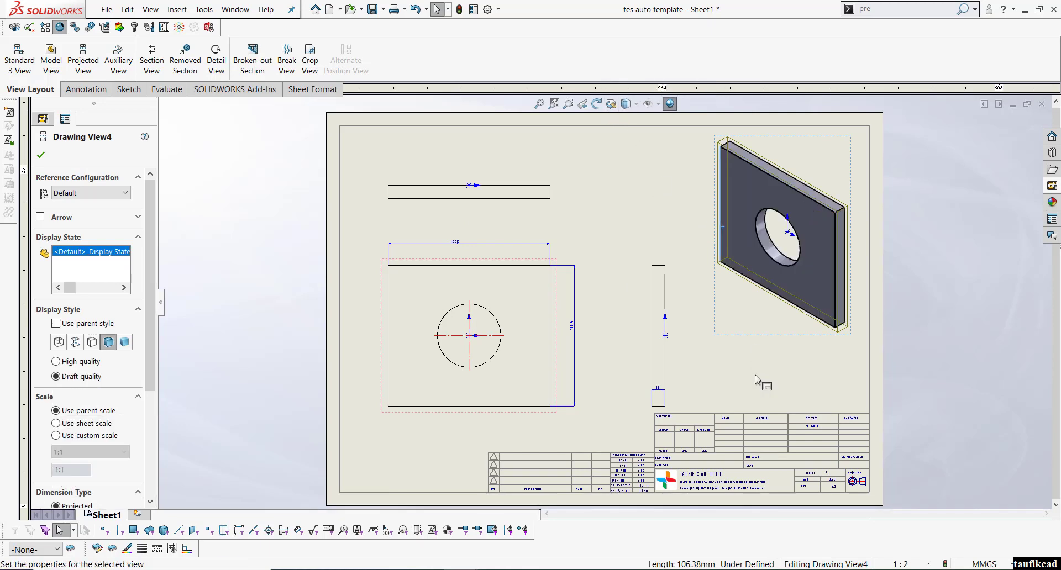
left_click(669, 390)
Step: Move the 10 dimension above the side view, fit the sheet and rebuild
left_click_drag(669, 390, 659, 252)
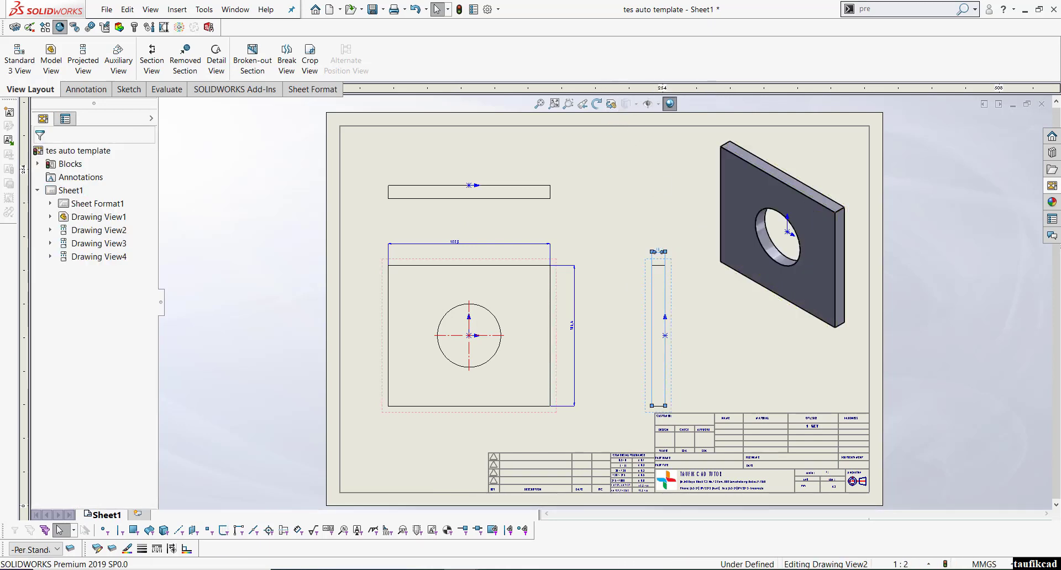
left_click(739, 367)
scroll(705, 365, "down", 2)
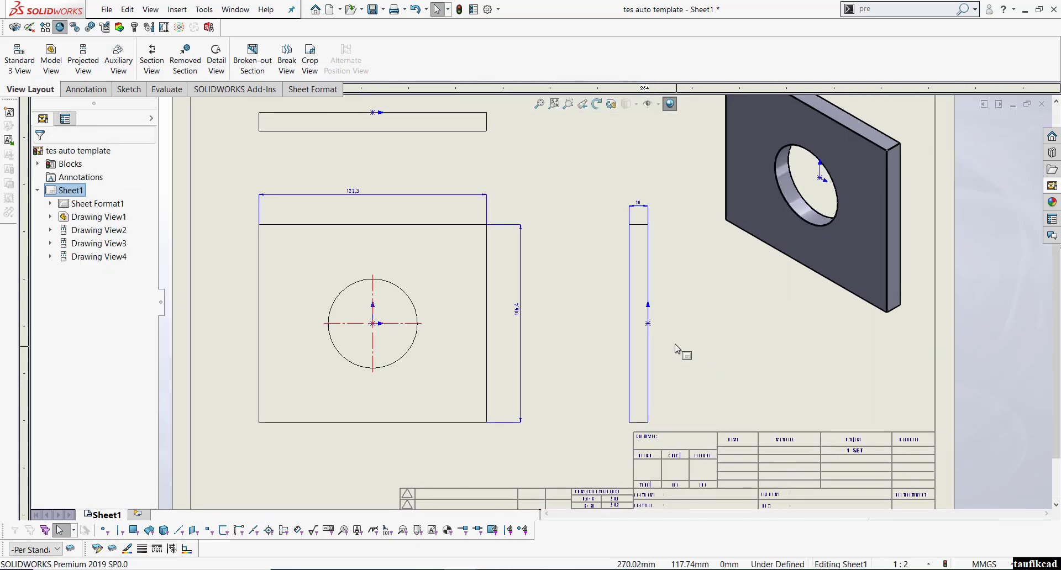
key("f")
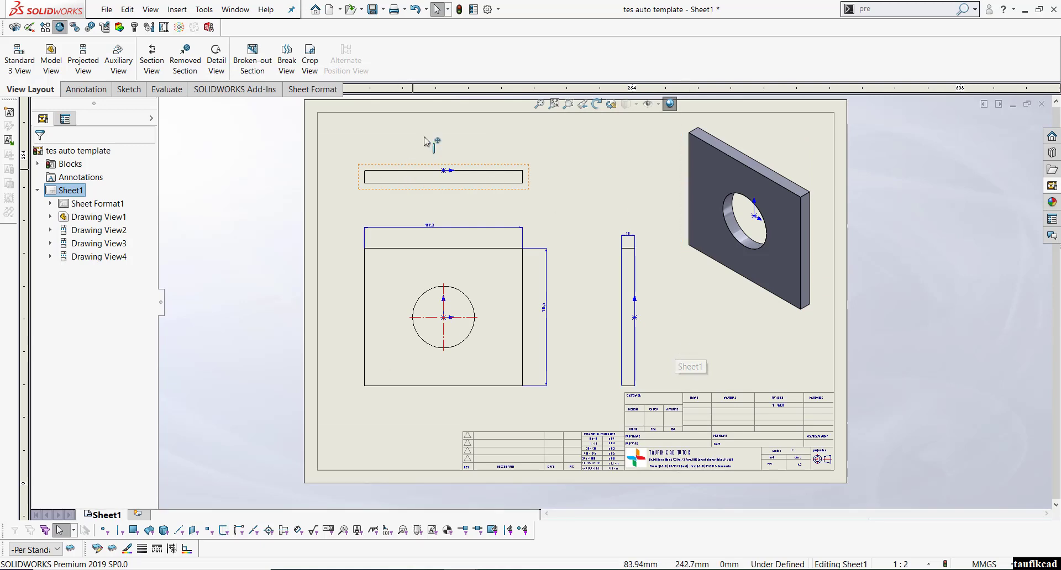
key("ctrl+b")
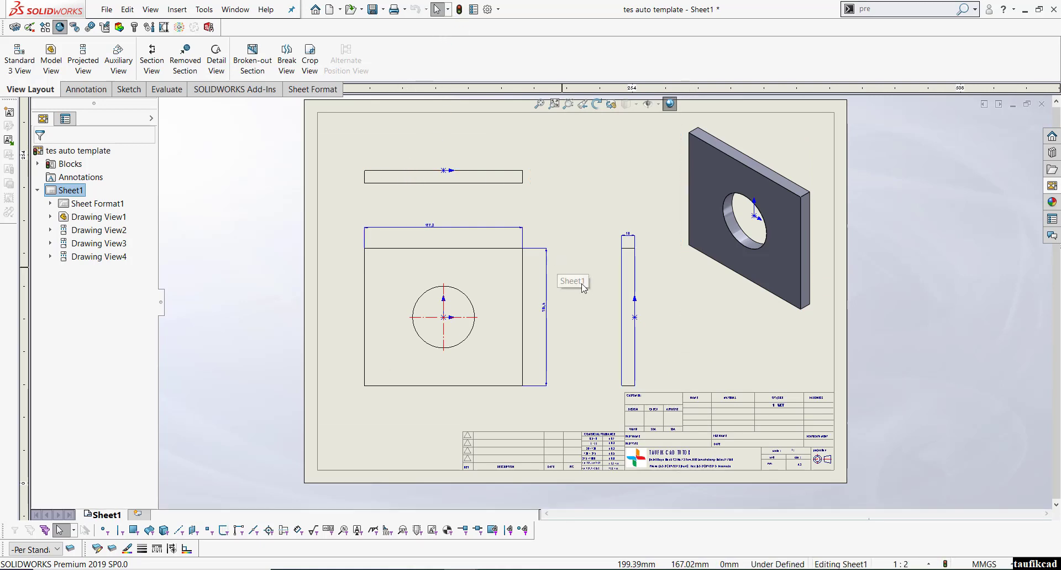